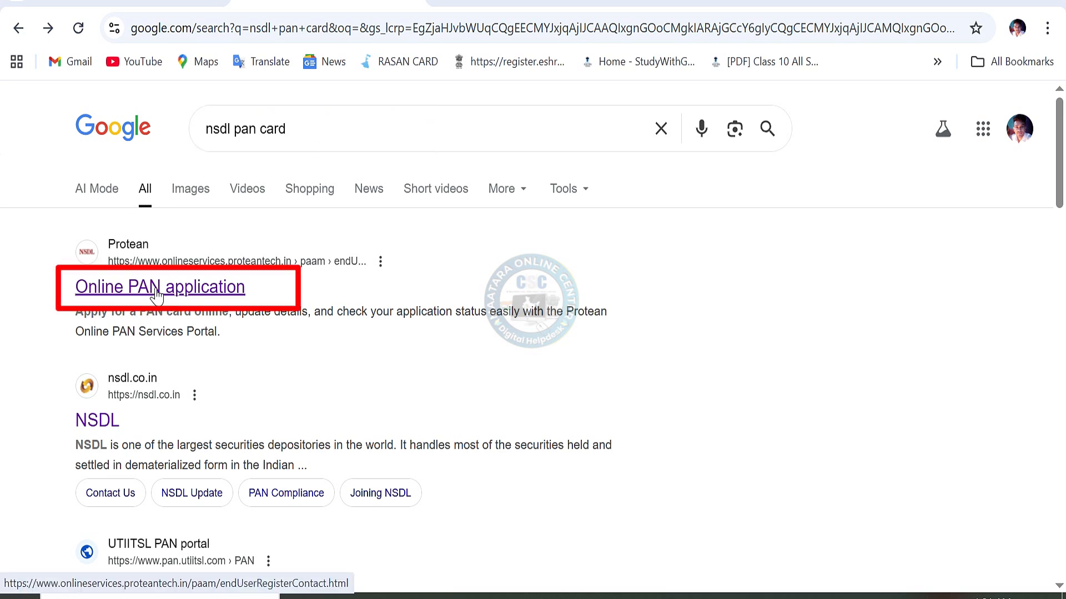
Open the Protean Online PAN application page and set the application type to New PAN - Indian Citizen (Form 49A)
{"action": "left_click", "coordinate": [157, 296]}
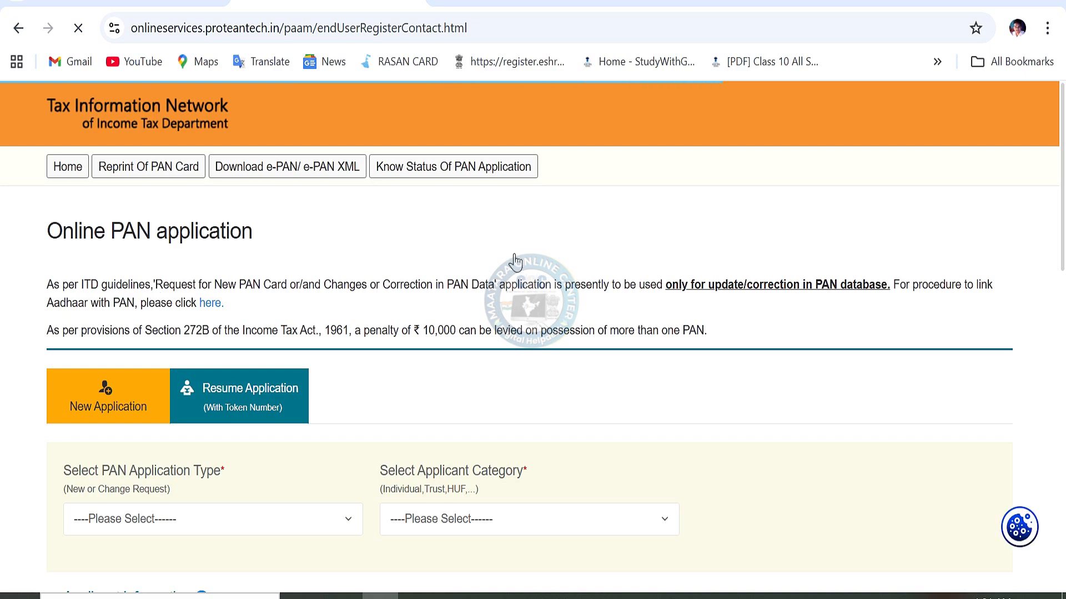
{"action": "mouse_move", "coordinate": [1061, 202]}
{"action": "left_mouse_down"}
{"action": "mouse_move", "coordinate": [1062, 416]}
{"action": "mouse_move", "coordinate": [1063, 174]}
{"action": "mouse_move", "coordinate": [1061, 222]}
{"action": "left_mouse_up"}
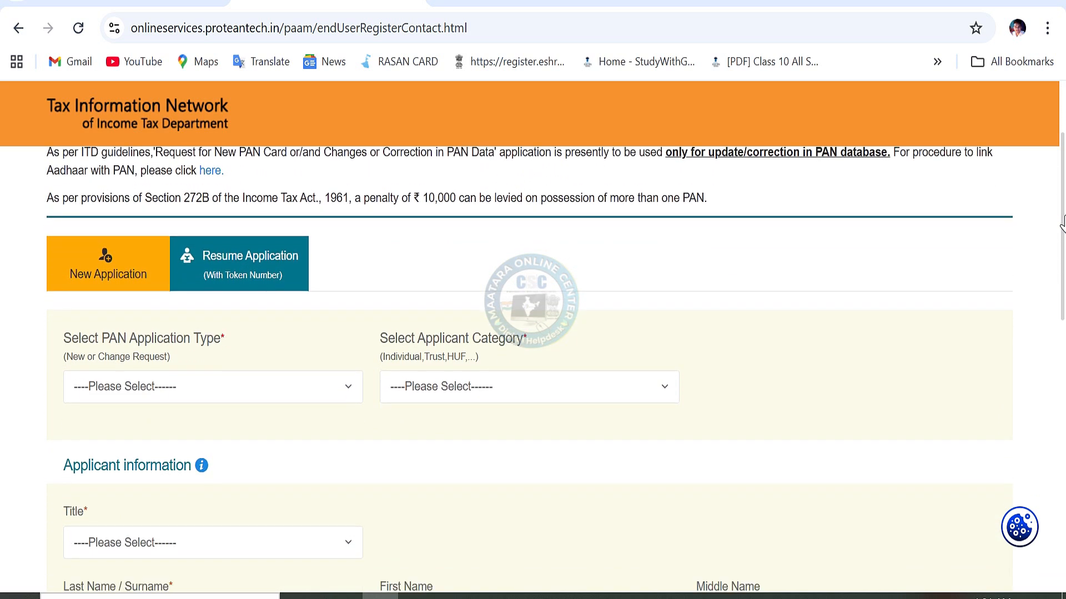
{"action": "left_click", "coordinate": [316, 392]}
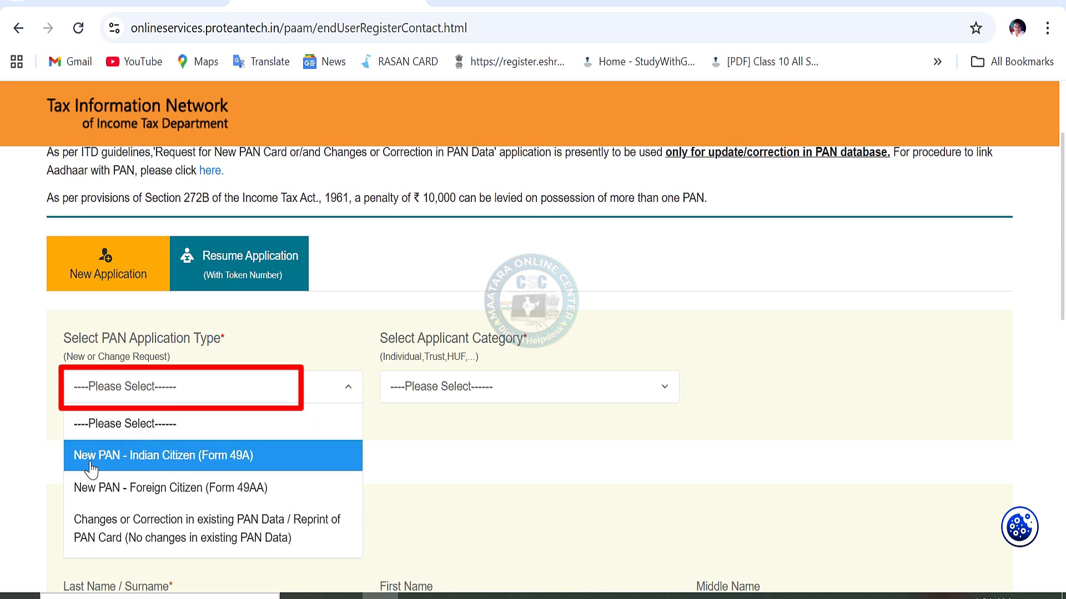
{"action": "left_click", "coordinate": [251, 457]}
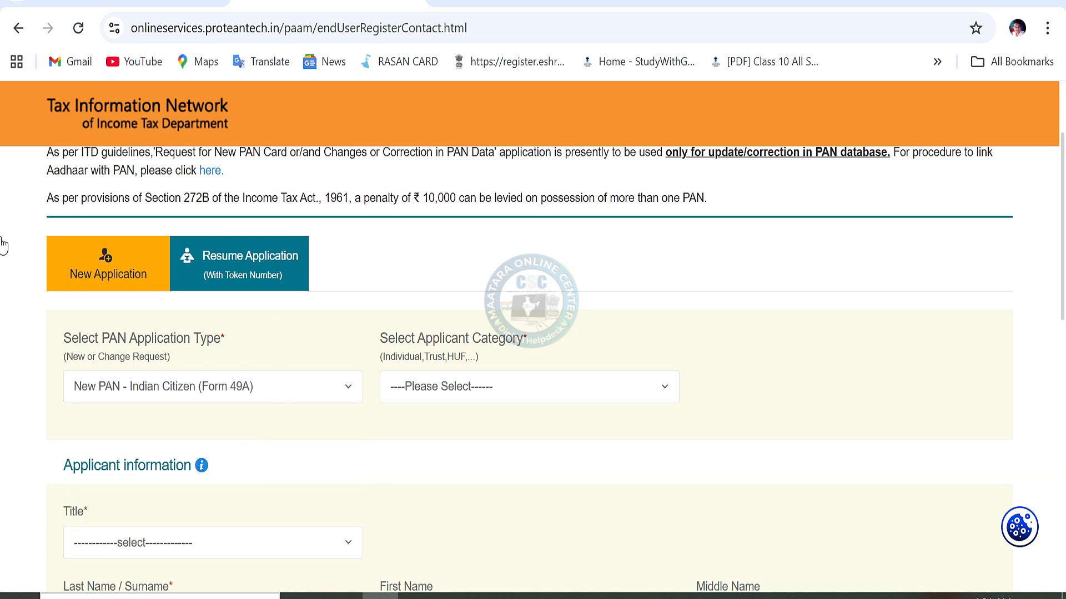
Set the applicant category to INDIVIDUAL after looking through the available categories
{"action": "left_click", "coordinate": [458, 392]}
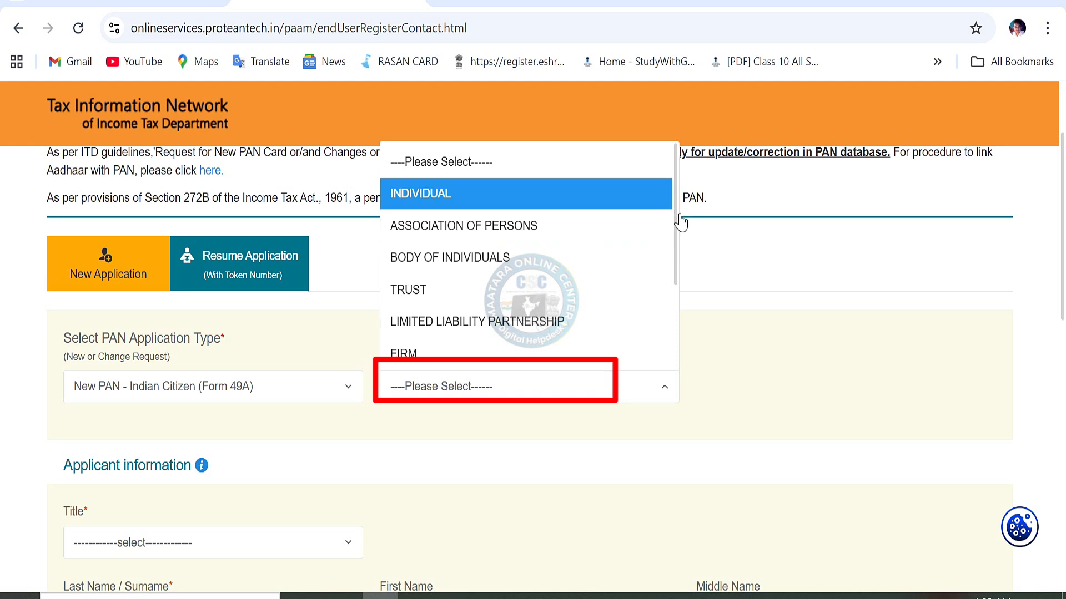
{"action": "left_click_drag", "start_coordinate": [678, 217], "coordinate": [676, 317]}
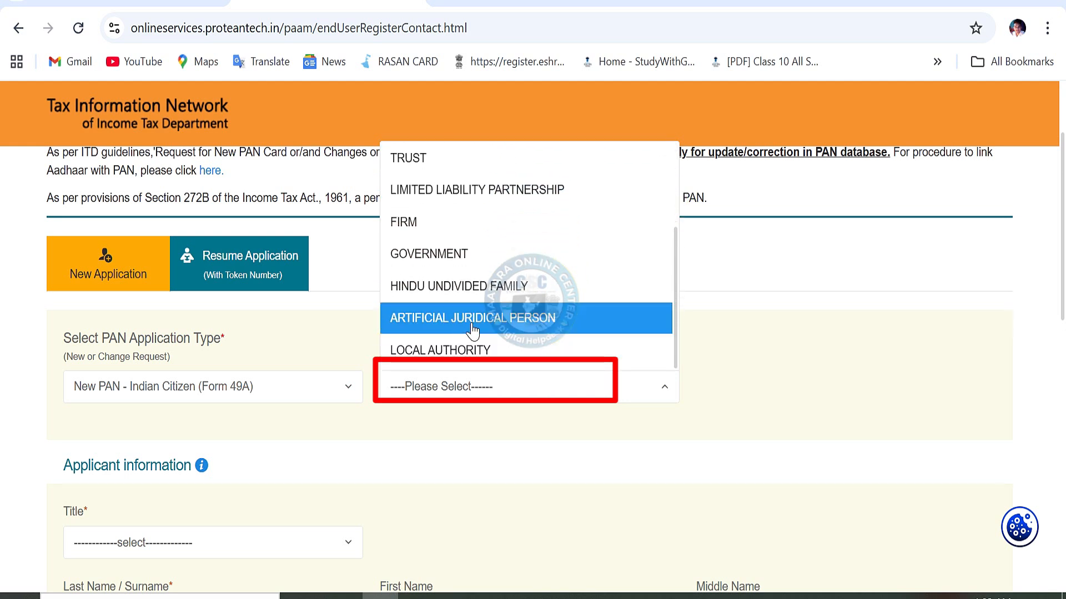
{"action": "scroll", "coordinate": [478, 300], "scroll_direction": "up", "scroll_amount": 3}
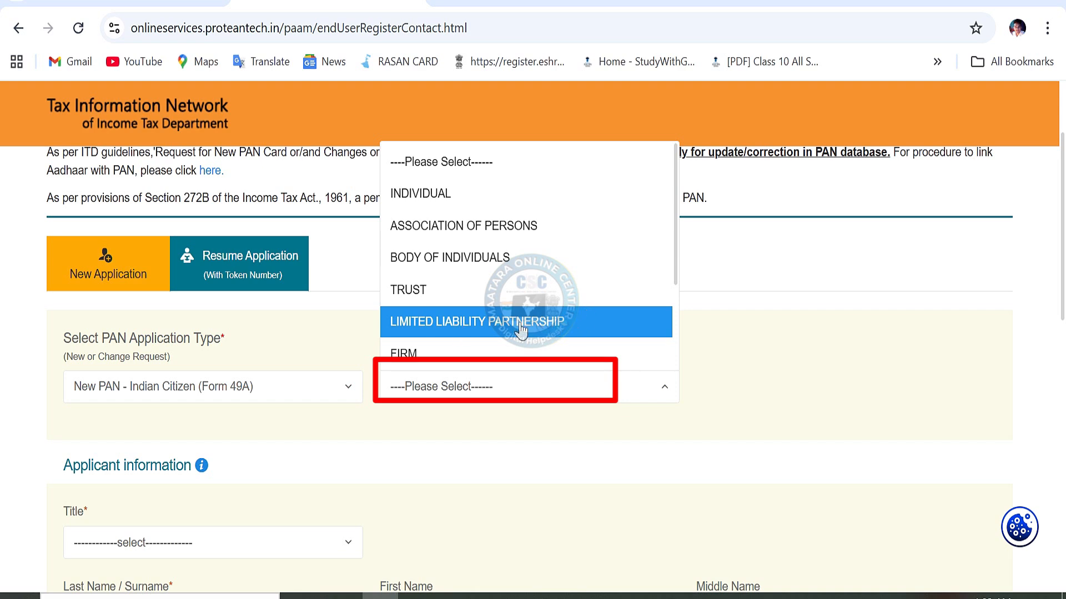
{"action": "scroll", "coordinate": [521, 332], "scroll_direction": "up", "scroll_amount": 2}
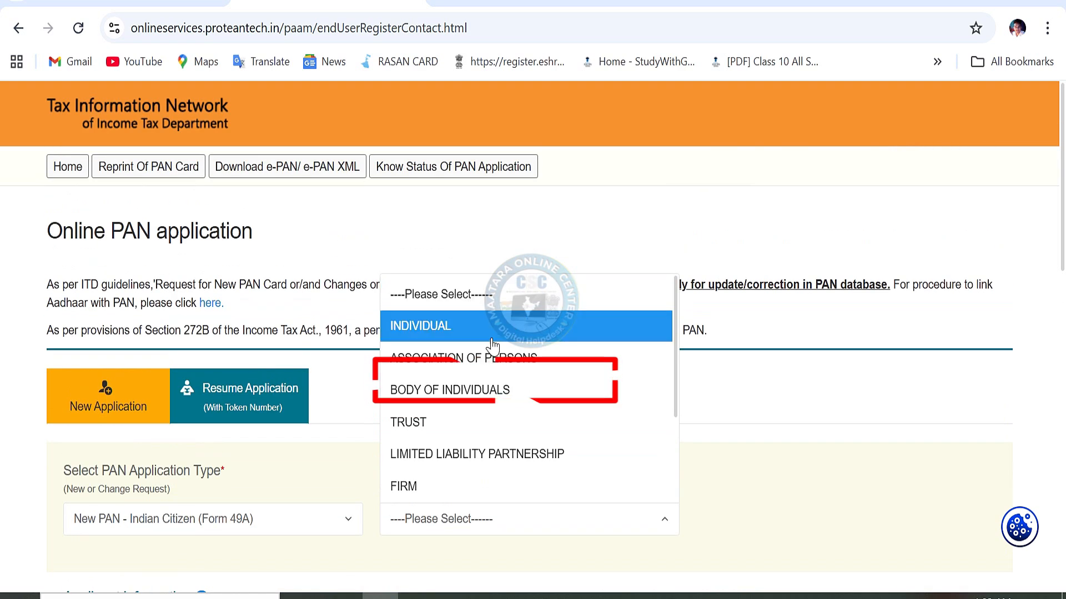
{"action": "left_click", "coordinate": [488, 344]}
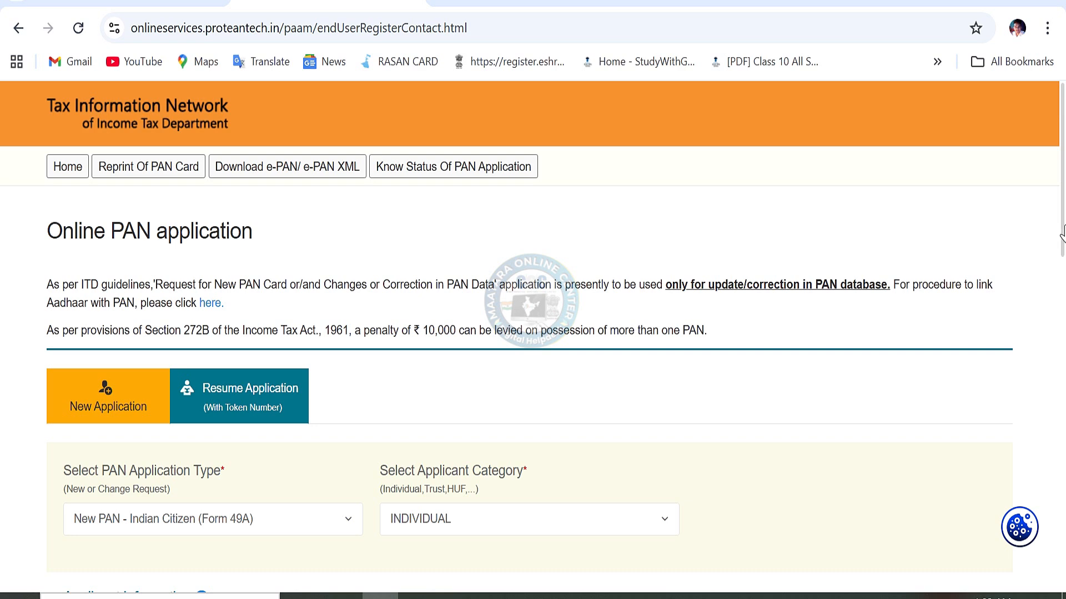
Set the applicant's title to Shri and enter the last name as per Aadhaar, then visit the first and middle name fields
{"action": "left_click_drag", "start_coordinate": [1061, 234], "coordinate": [1061, 330]}
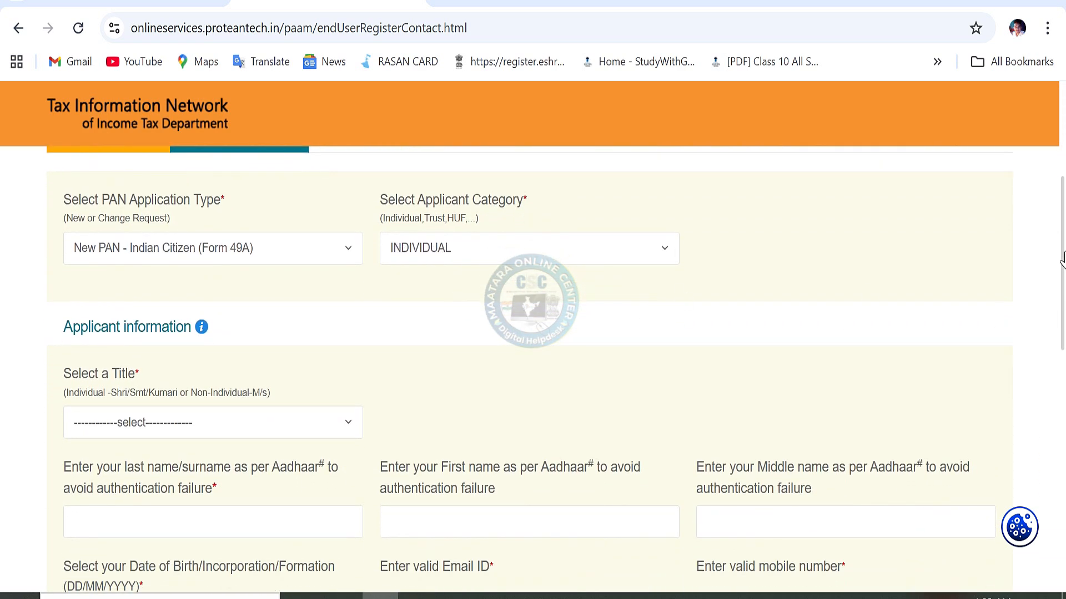
{"action": "left_click_drag", "start_coordinate": [1061, 261], "coordinate": [1061, 309]}
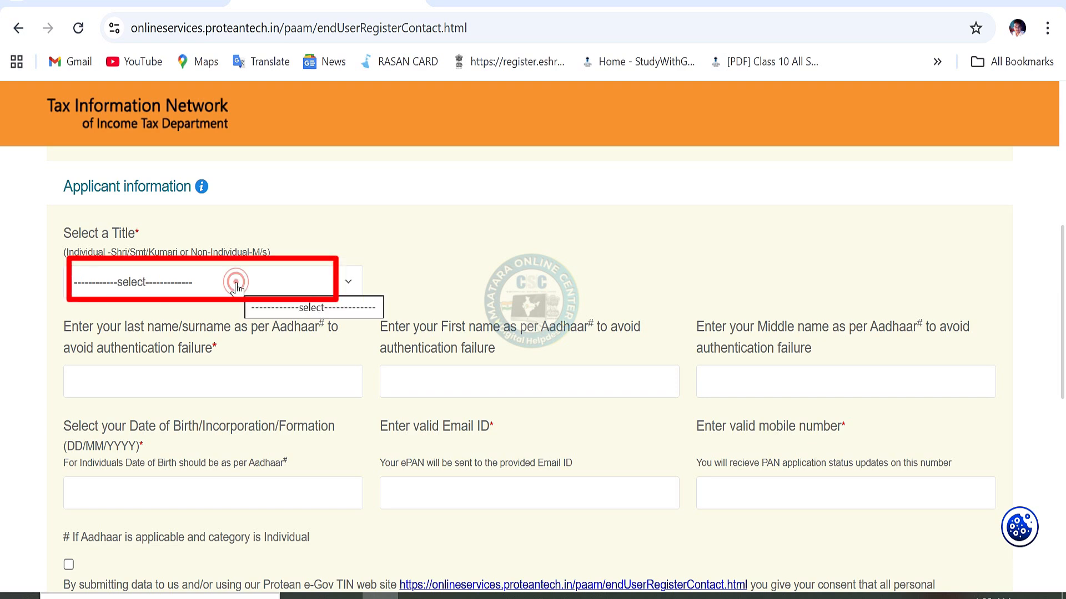
{"action": "left_click", "coordinate": [239, 282]}
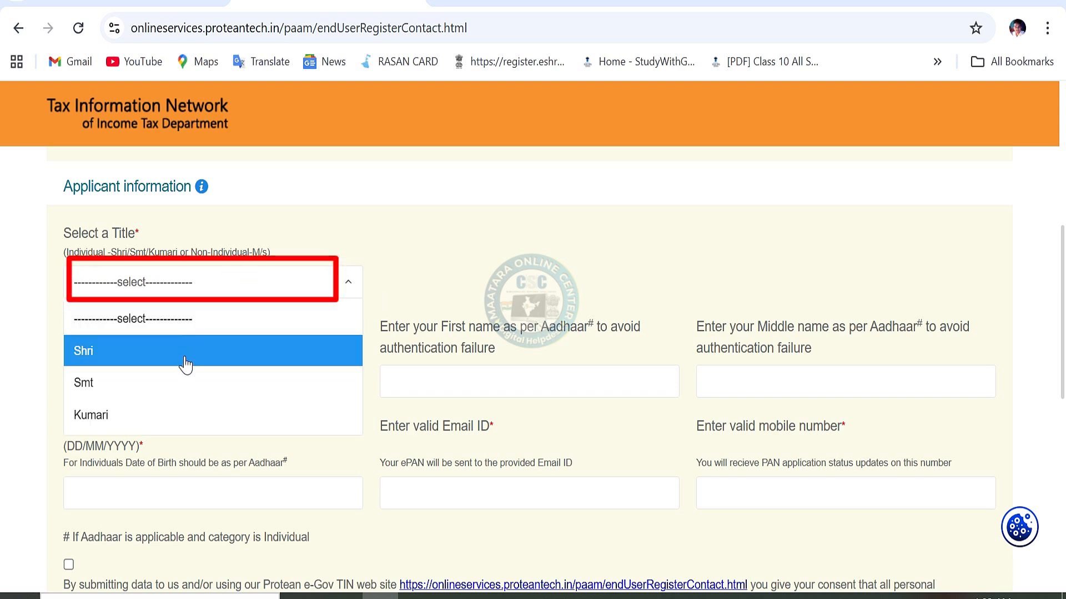
{"action": "left_click", "coordinate": [111, 362]}
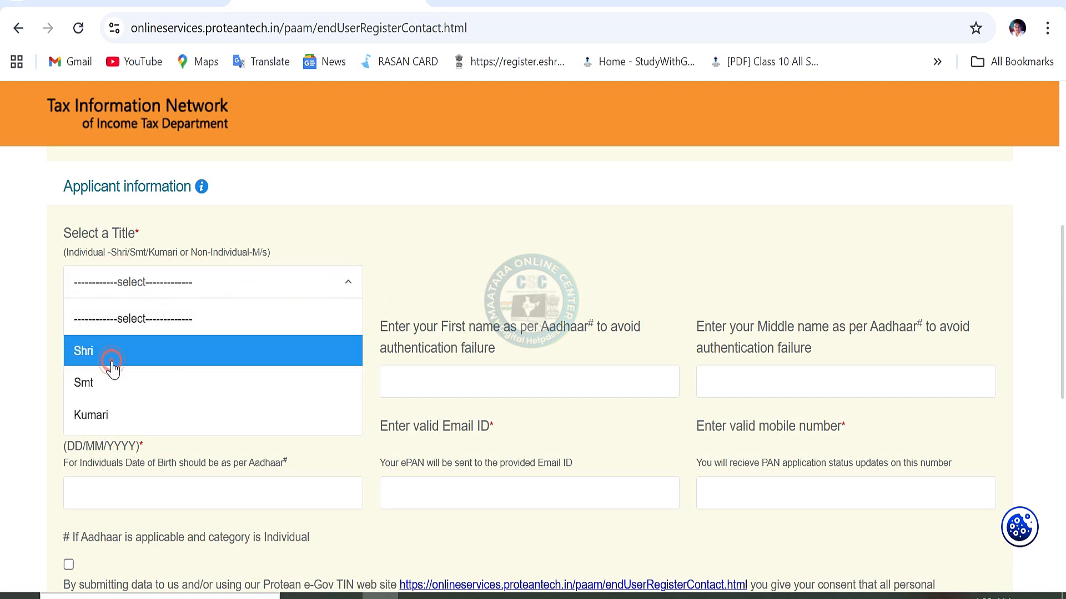
{"action": "left_click", "coordinate": [126, 386]}
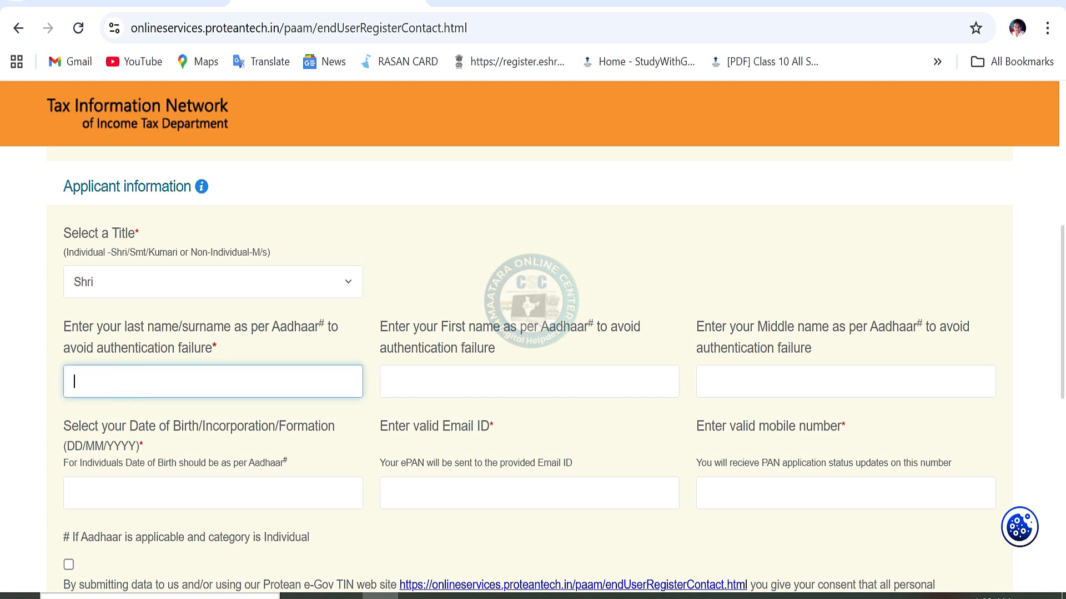
{"action": "type", "text": "DAS"}
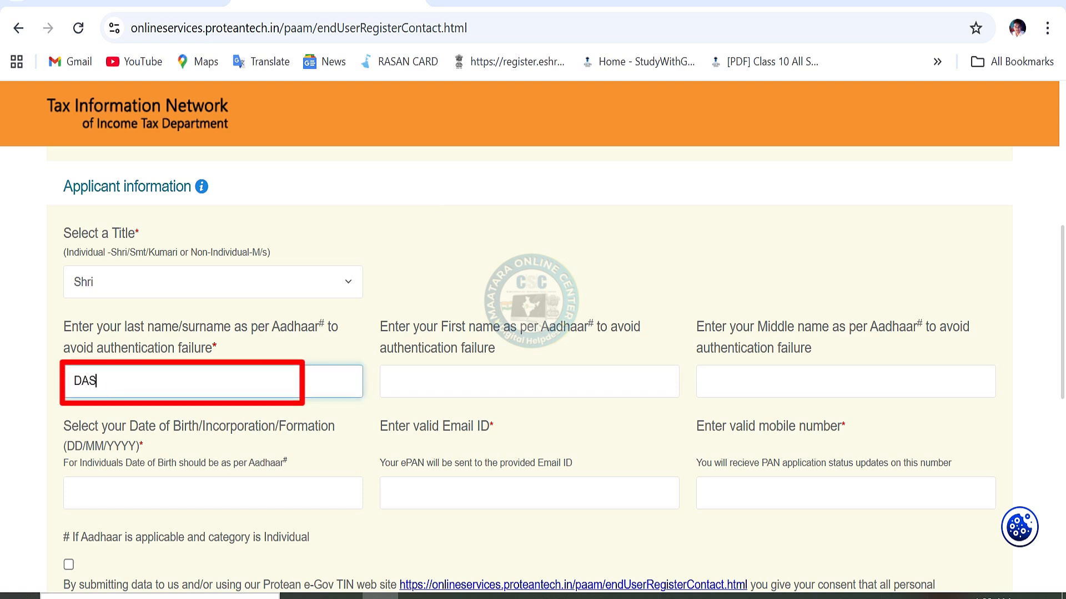
{"action": "left_click", "coordinate": [431, 382]}
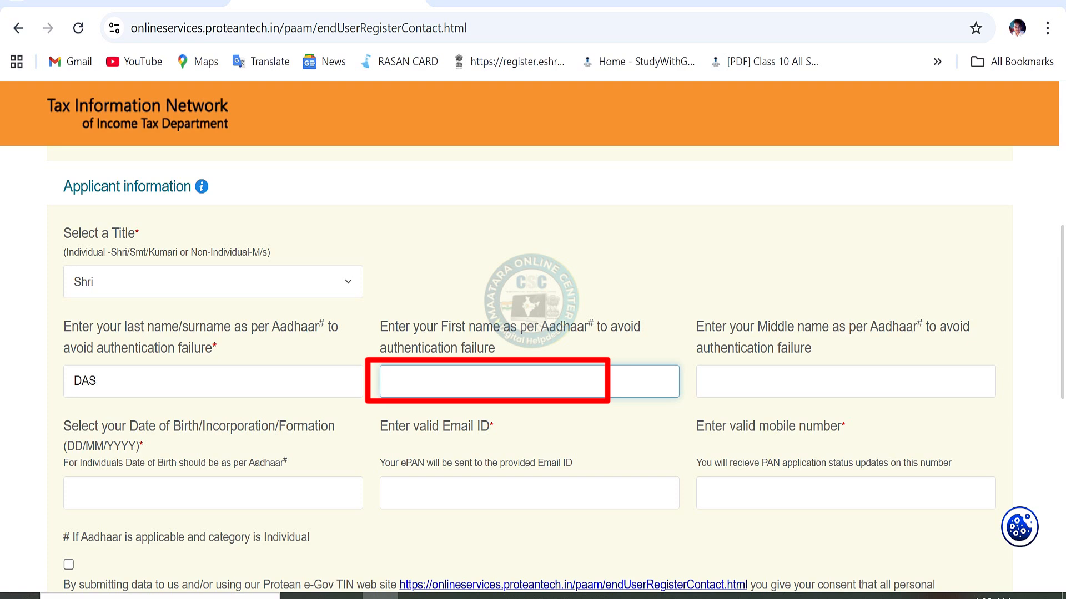
{"action": "left_click", "coordinate": [758, 382]}
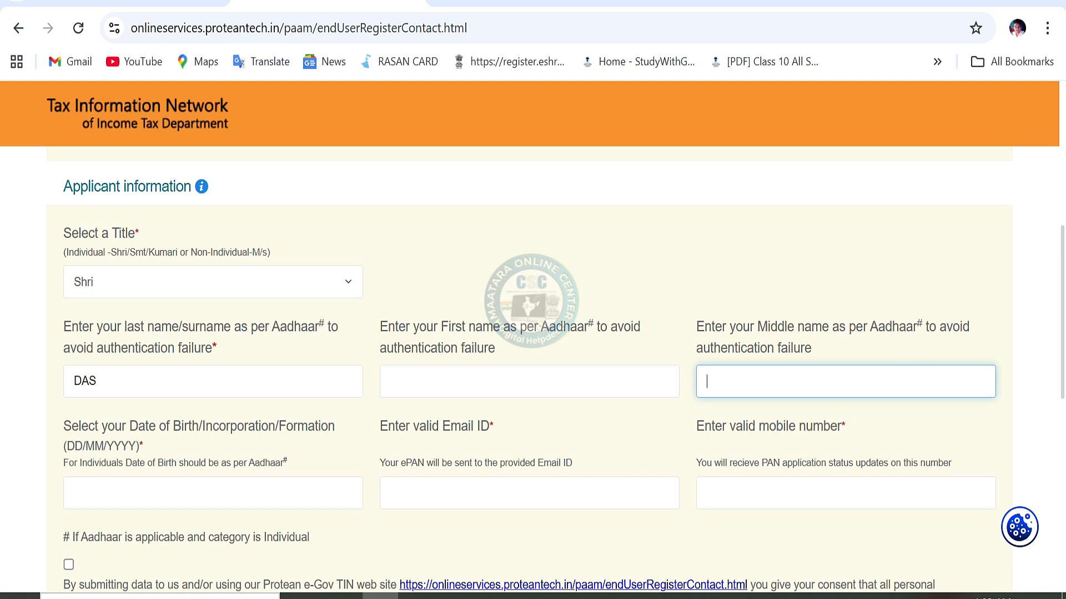
Choose the applicant's date of birth as per Aadhaar from the calendar
{"action": "left_click_drag", "start_coordinate": [1063, 323], "coordinate": [1062, 329]}
{"action": "scroll", "coordinate": [255, 387], "scroll_direction": "down", "scroll_amount": 2}
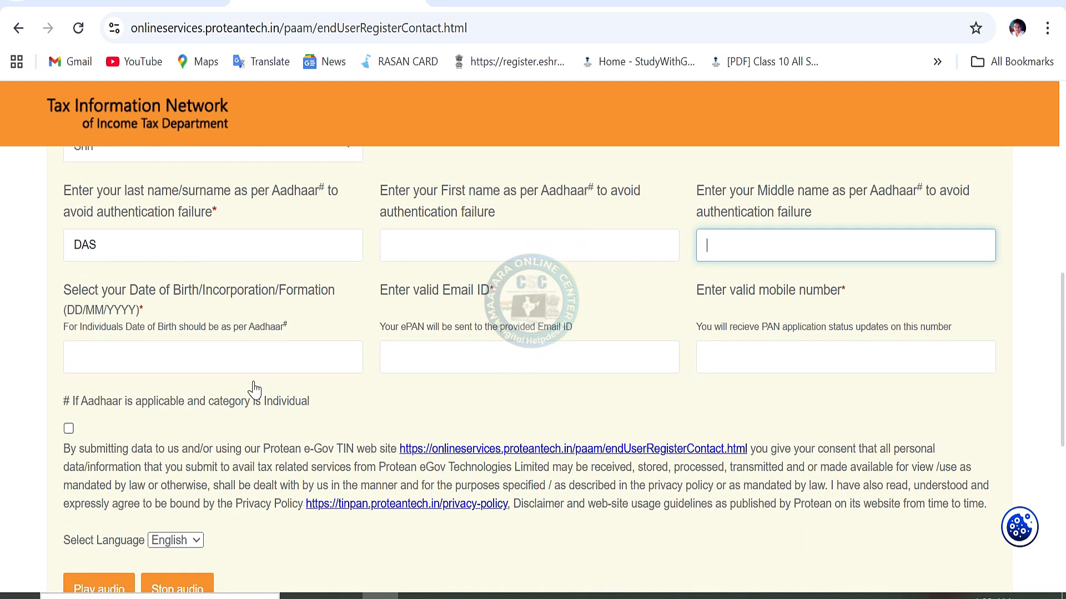
{"action": "left_click", "coordinate": [201, 357]}
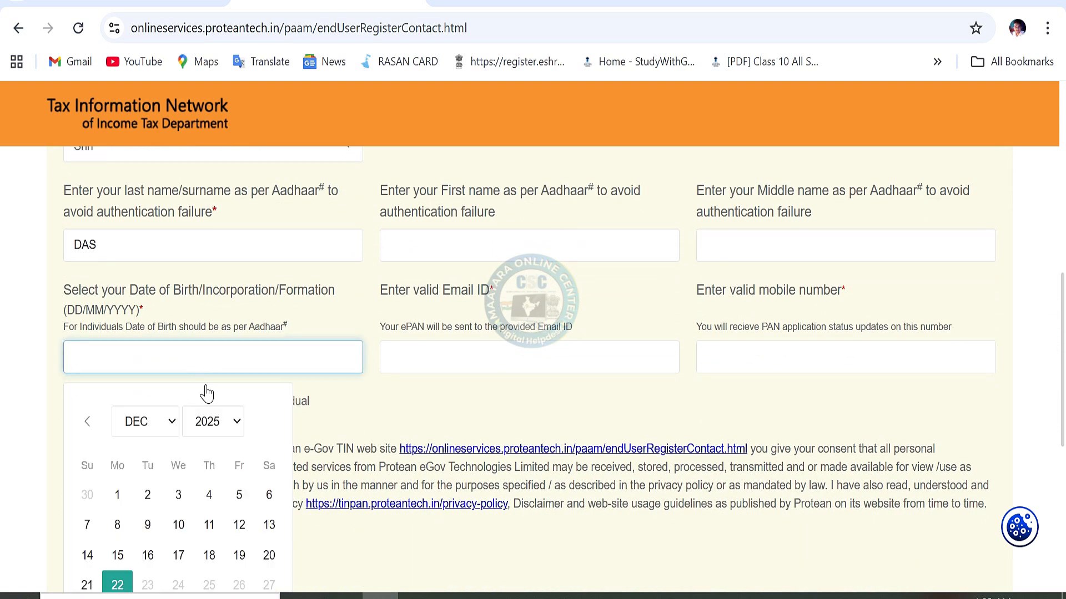
{"action": "left_click", "coordinate": [216, 421]}
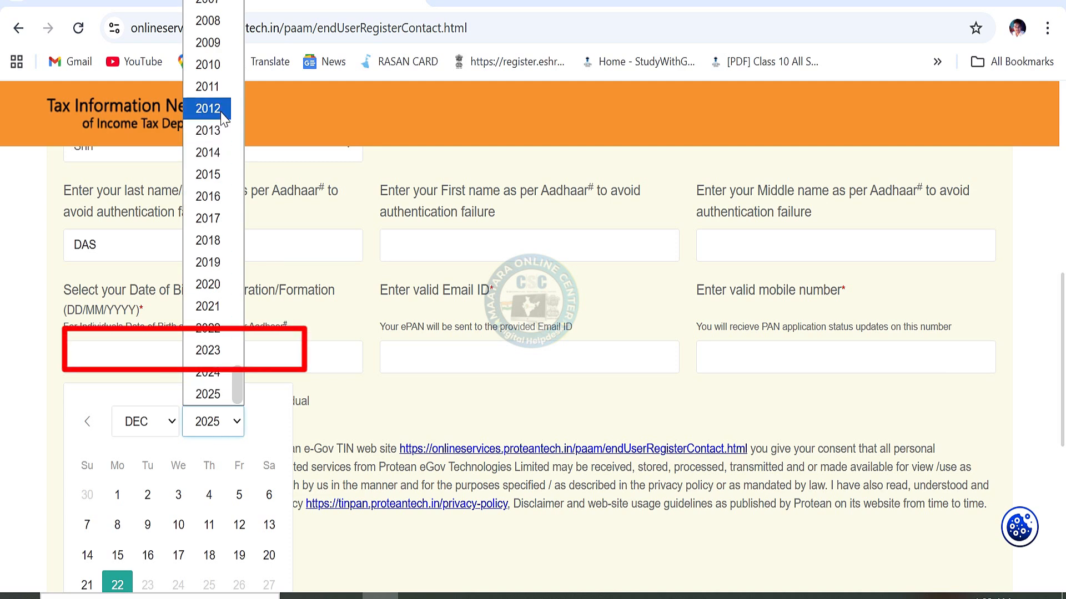
{"action": "scroll", "coordinate": [221, 66], "scroll_direction": "up", "scroll_amount": 10}
{"action": "scroll", "coordinate": [238, 344], "scroll_direction": "down", "scroll_amount": 4}
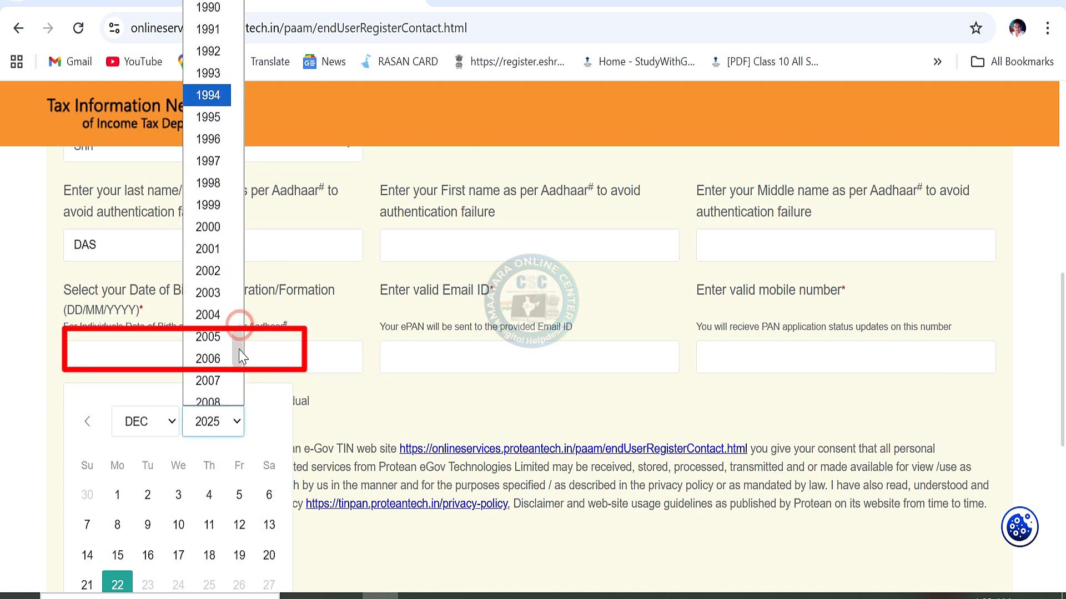
{"action": "left_click", "coordinate": [228, 384]}
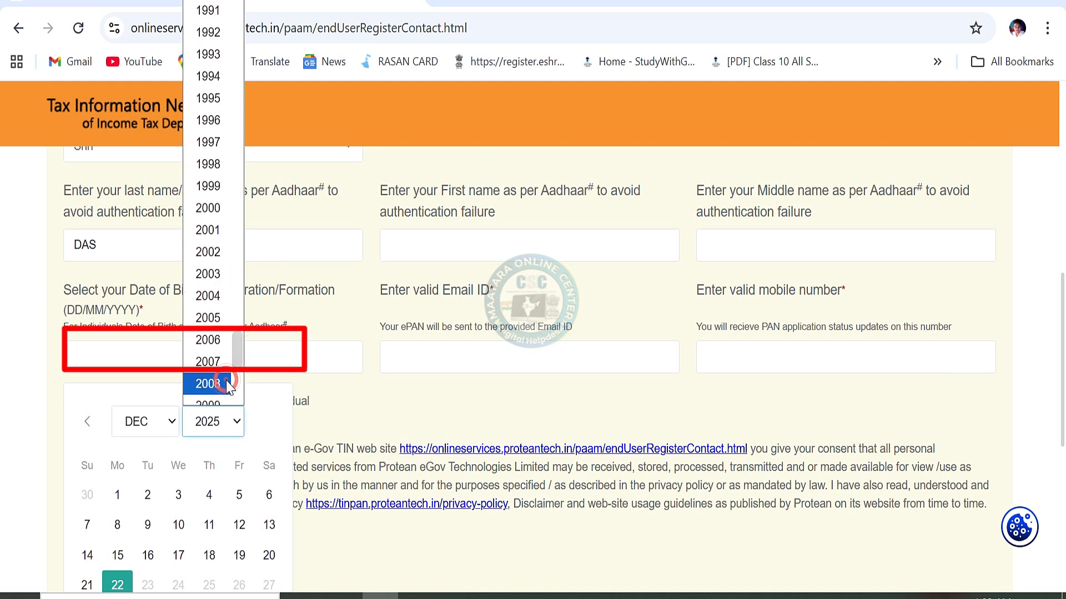
{"action": "left_click", "coordinate": [148, 525]}
Go through the email ID and mobile number fields and accept the data-use consent
{"action": "left_click", "coordinate": [431, 364]}
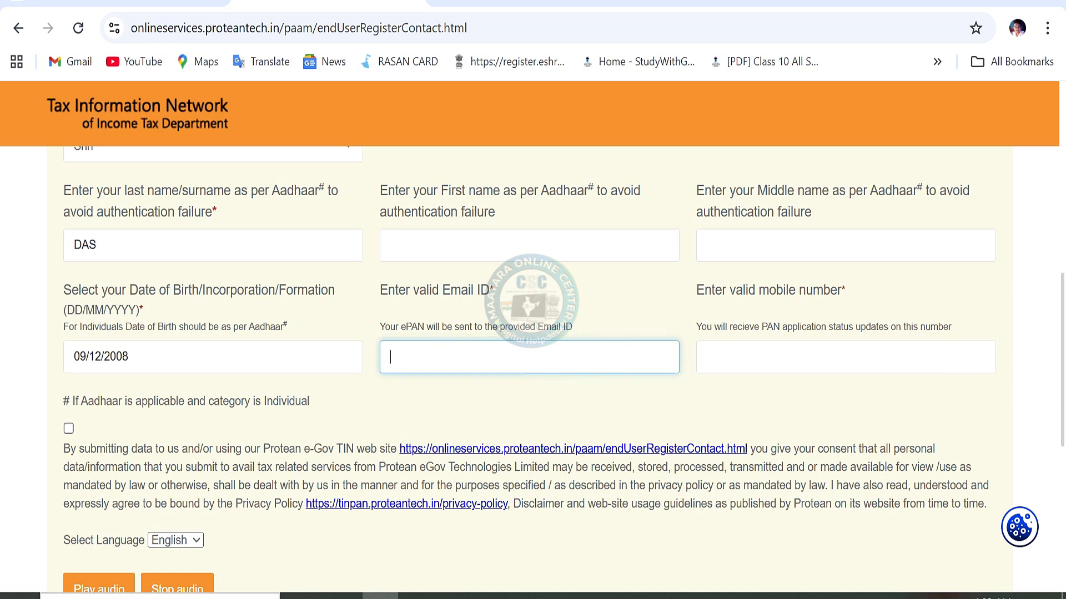
{"action": "left_click", "coordinate": [729, 358]}
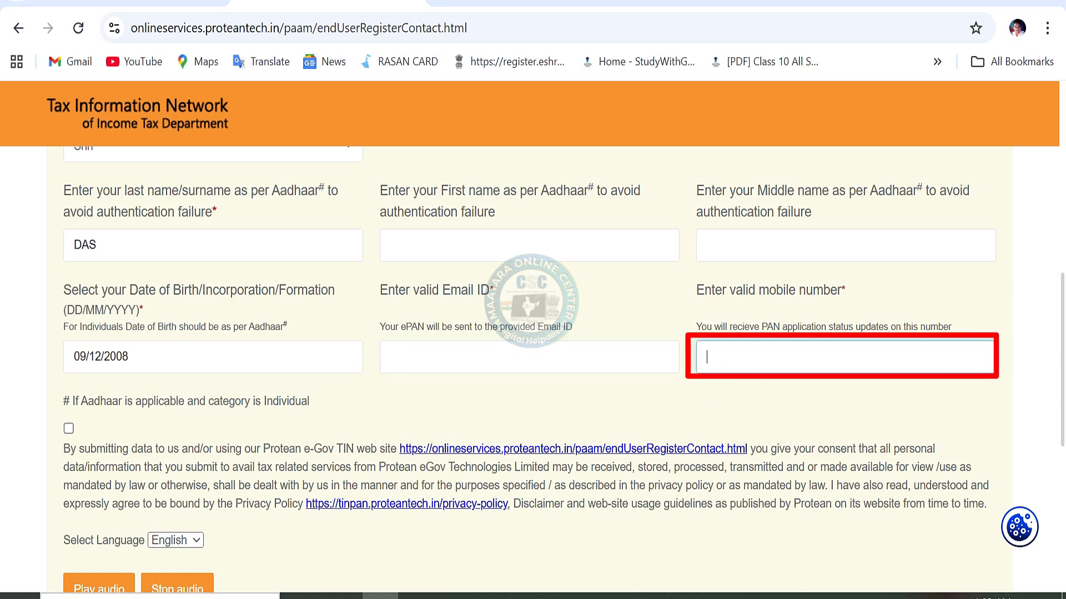
{"action": "left_click", "coordinate": [68, 431]}
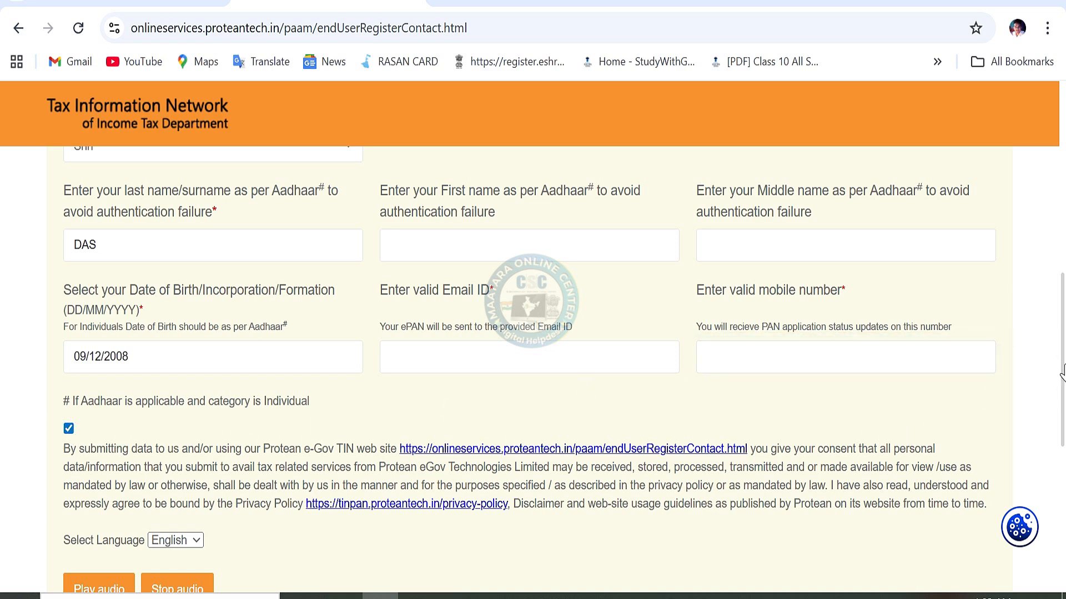
Submit the registration with the reCAPTCHA check completed and continue to the personal details stage
{"action": "left_click_drag", "start_coordinate": [1062, 373], "coordinate": [1061, 469]}
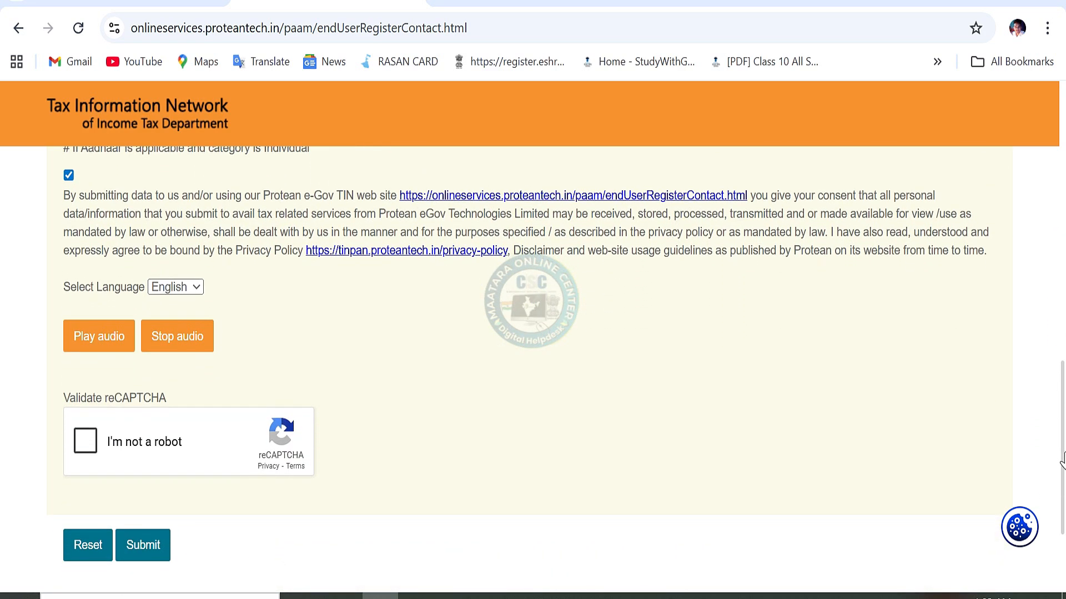
{"action": "left_click", "coordinate": [85, 445]}
{"action": "left_click", "coordinate": [146, 549]}
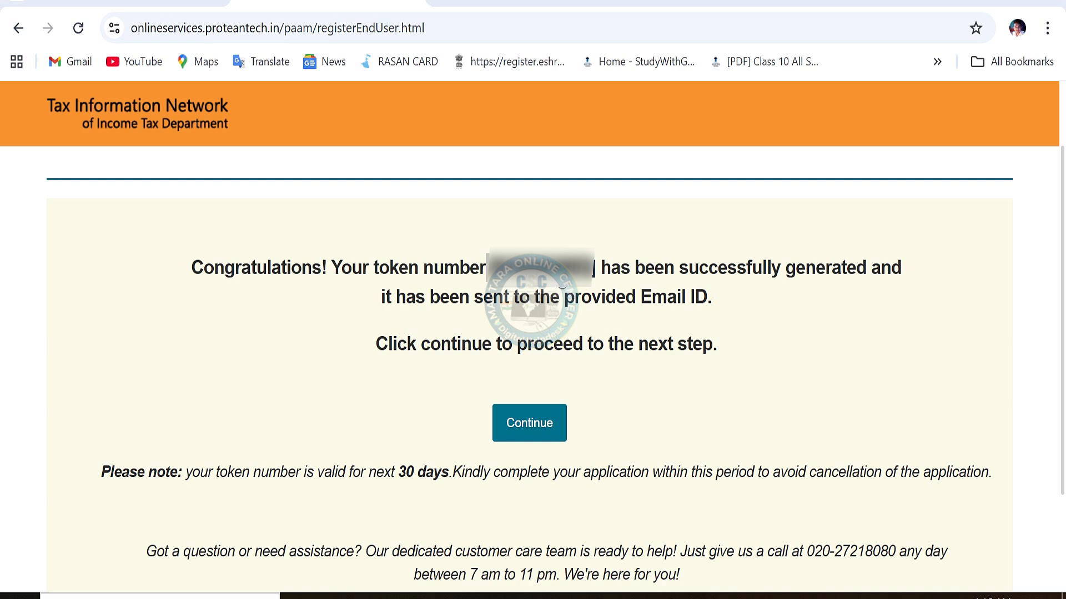
{"action": "left_click", "coordinate": [543, 439]}
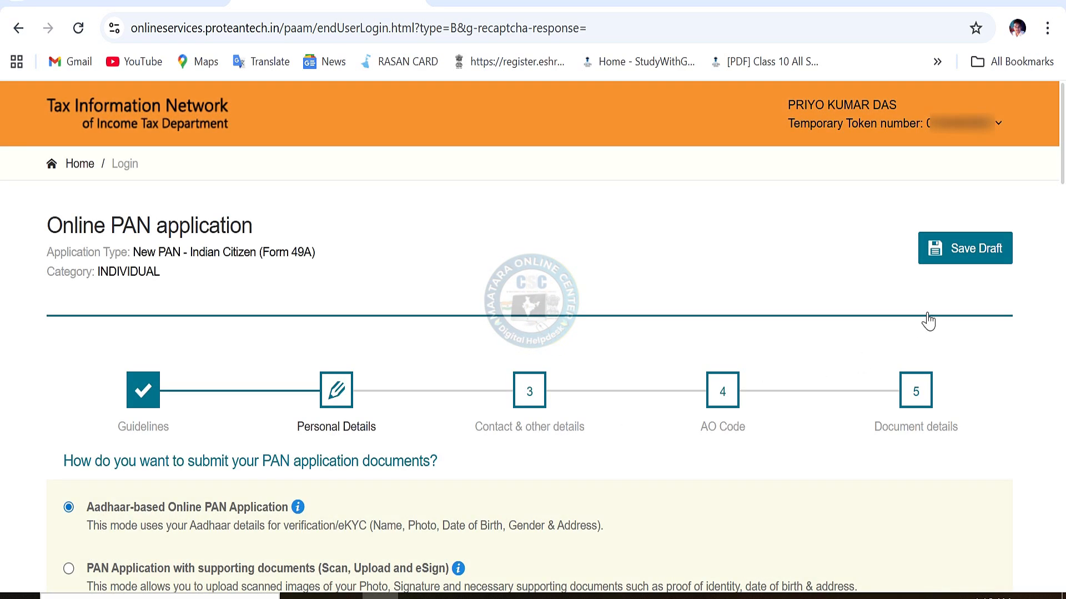
Choose PAN Application with supporting documents (Scan, Upload and eSign) and review the physical copy plus soft copy option
{"action": "left_click_drag", "start_coordinate": [1061, 157], "coordinate": [1062, 200]}
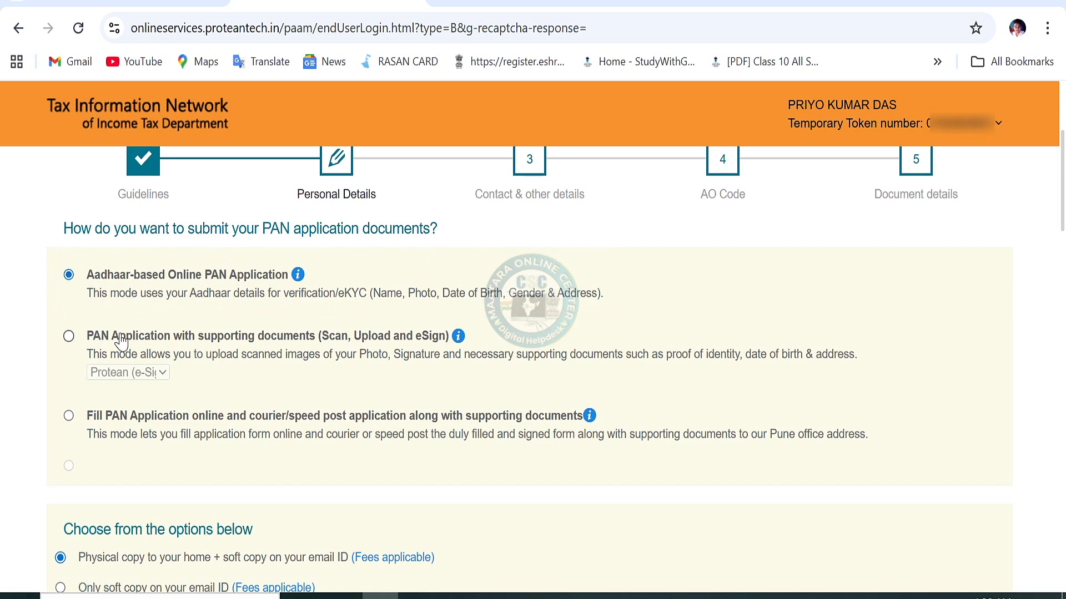
{"action": "left_click", "coordinate": [67, 336]}
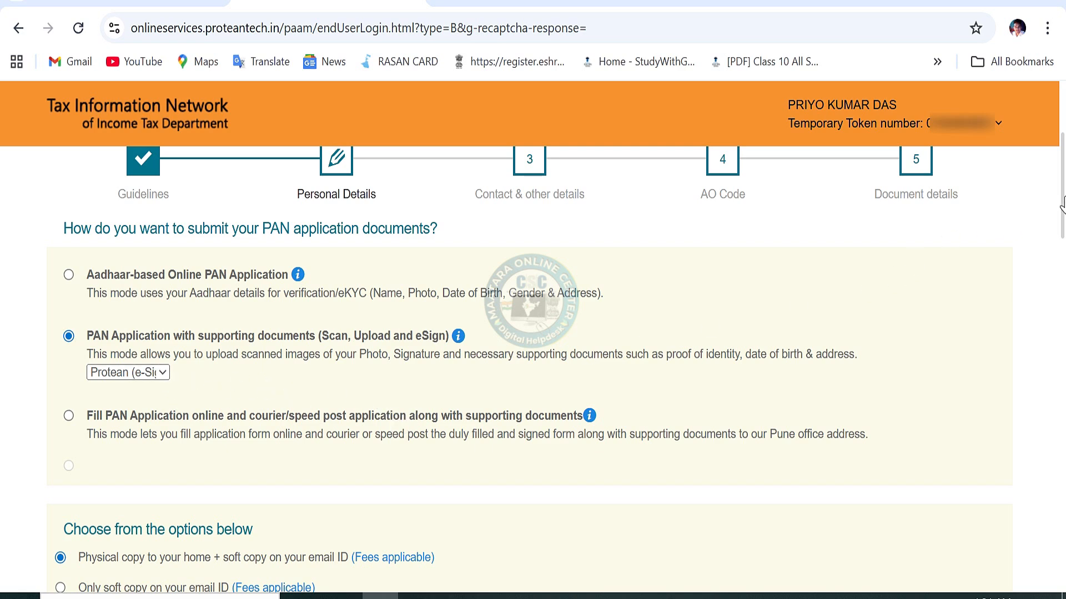
{"action": "left_click_drag", "start_coordinate": [1061, 205], "coordinate": [1062, 272]}
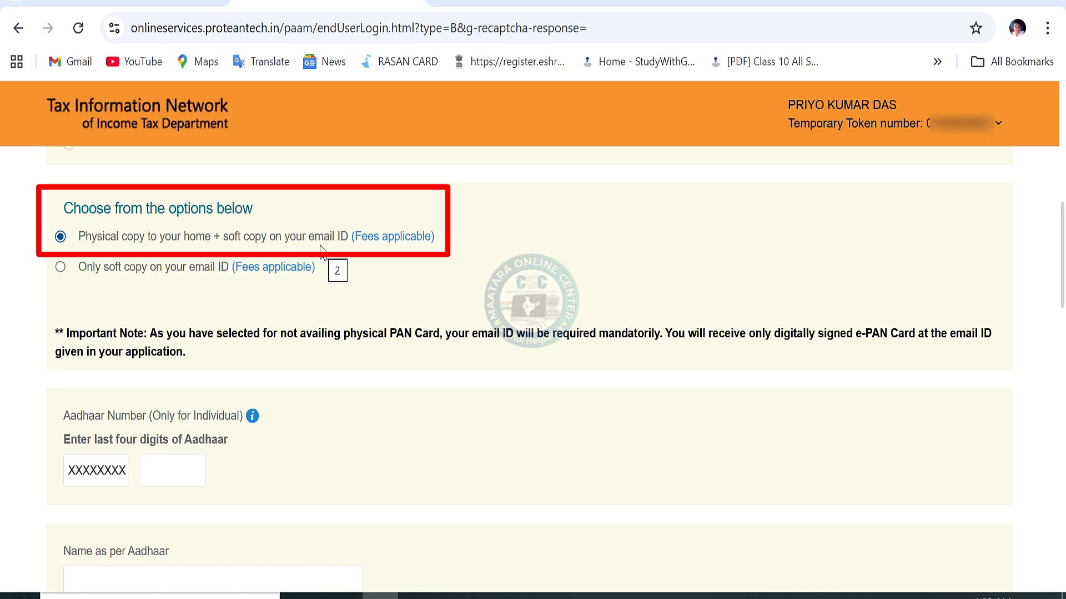
{"action": "mouse_move", "coordinate": [422, 240]}
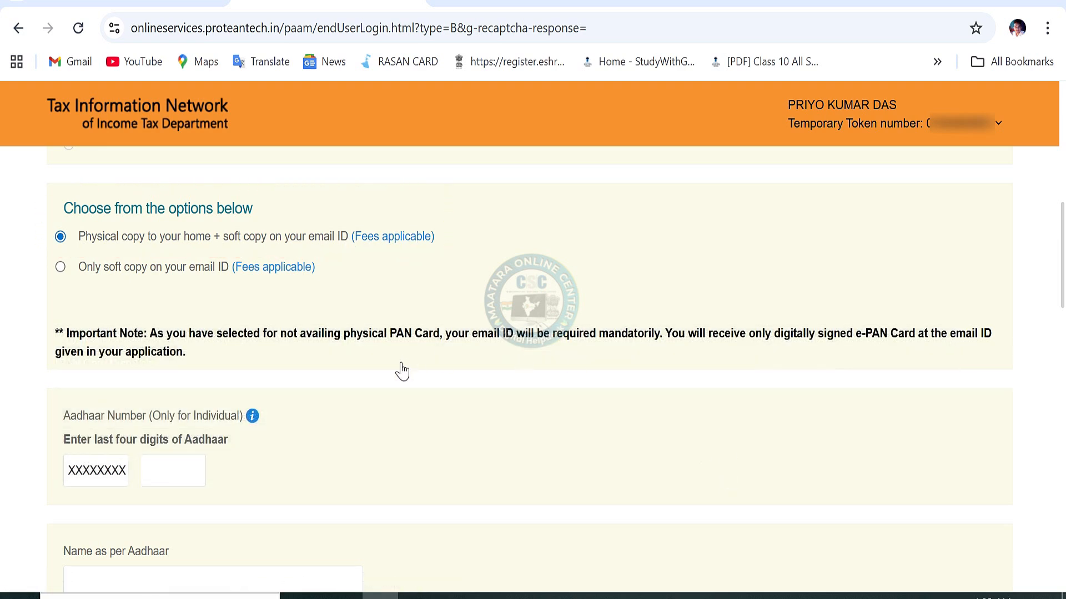
Fill in the last four digits of the Aadhaar number and the applicant's name as per Aadhaar
{"action": "left_click_drag", "start_coordinate": [1061, 288], "coordinate": [1061, 326]}
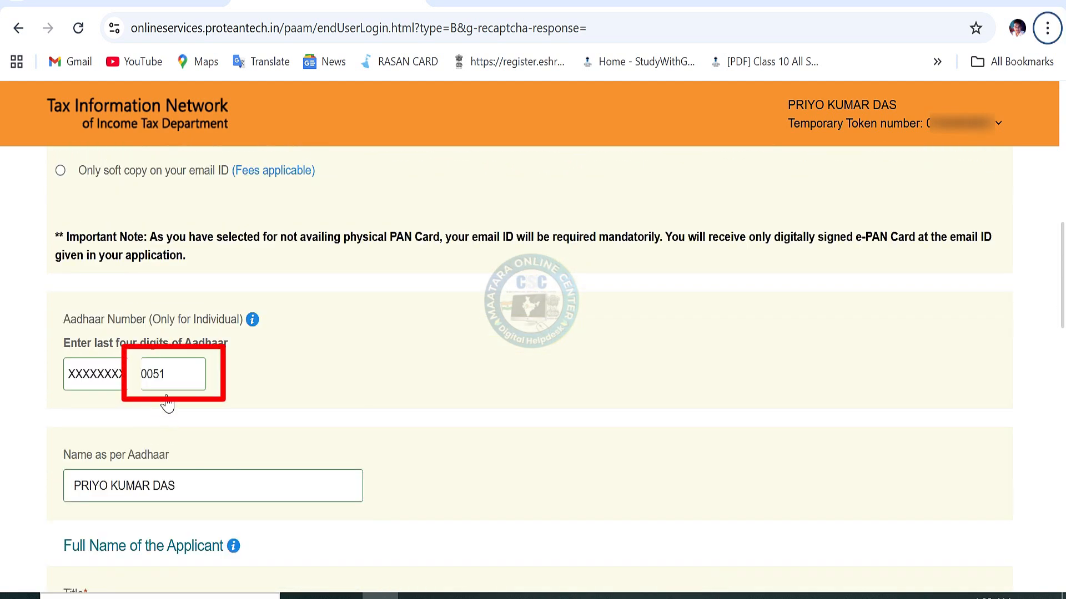
{"action": "left_click_drag", "start_coordinate": [177, 375], "coordinate": [139, 375]}
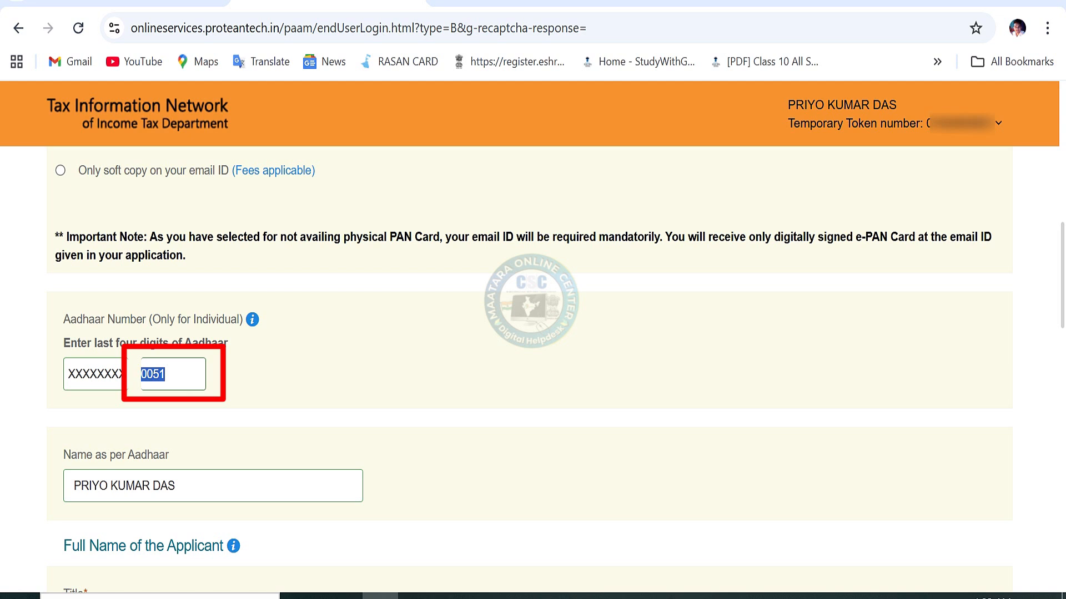
{"action": "left_click_drag", "start_coordinate": [176, 486], "coordinate": [73, 486]}
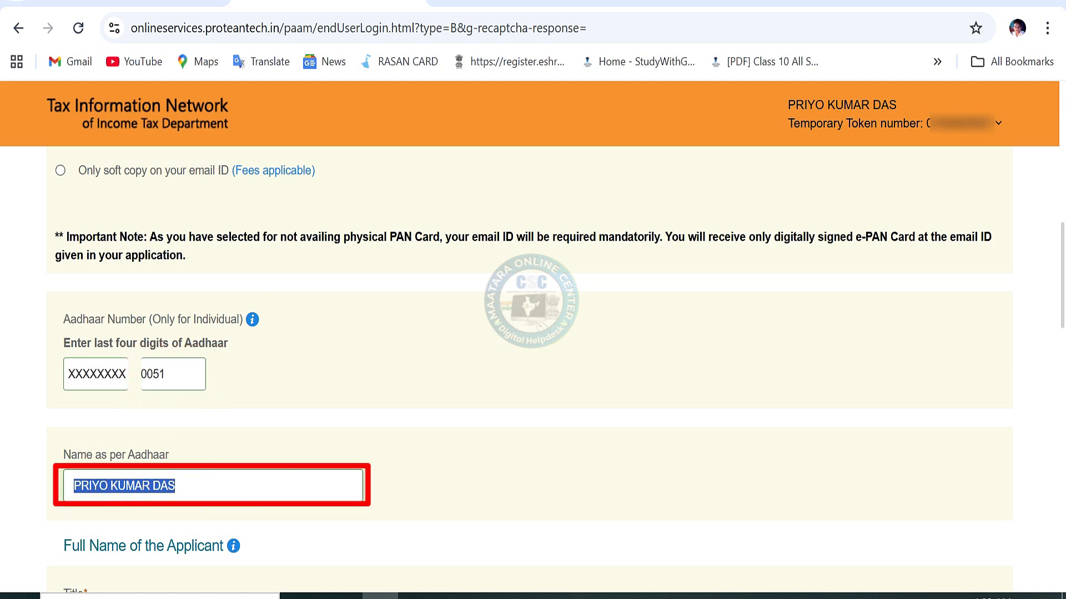
Set the applicant's gender to Male in the Full Name of the Applicant section
{"action": "left_click_drag", "start_coordinate": [1061, 293], "coordinate": [1061, 374]}
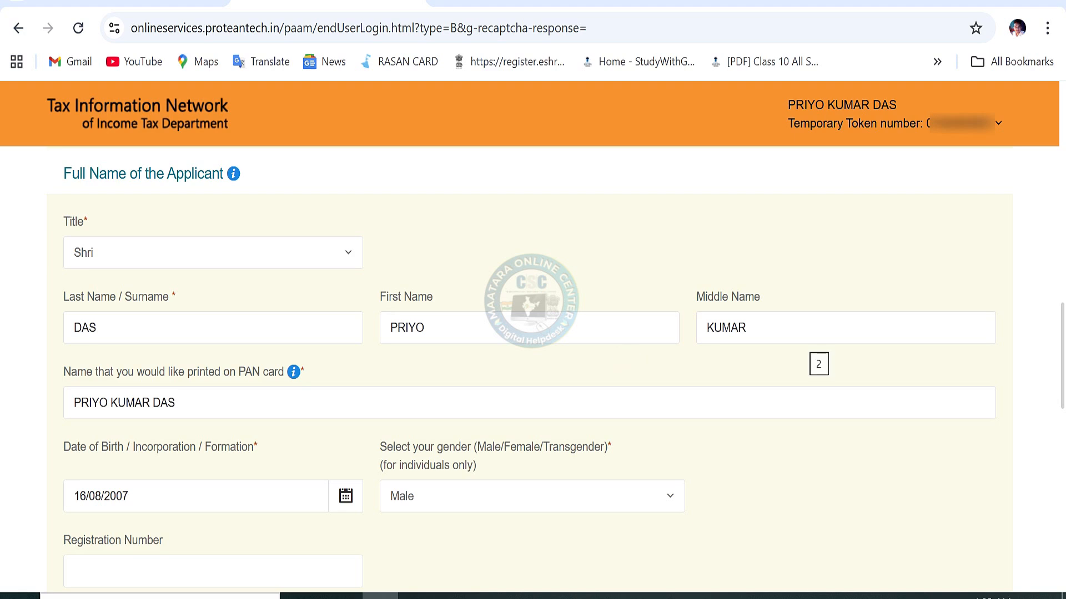
{"action": "left_click", "coordinate": [503, 501]}
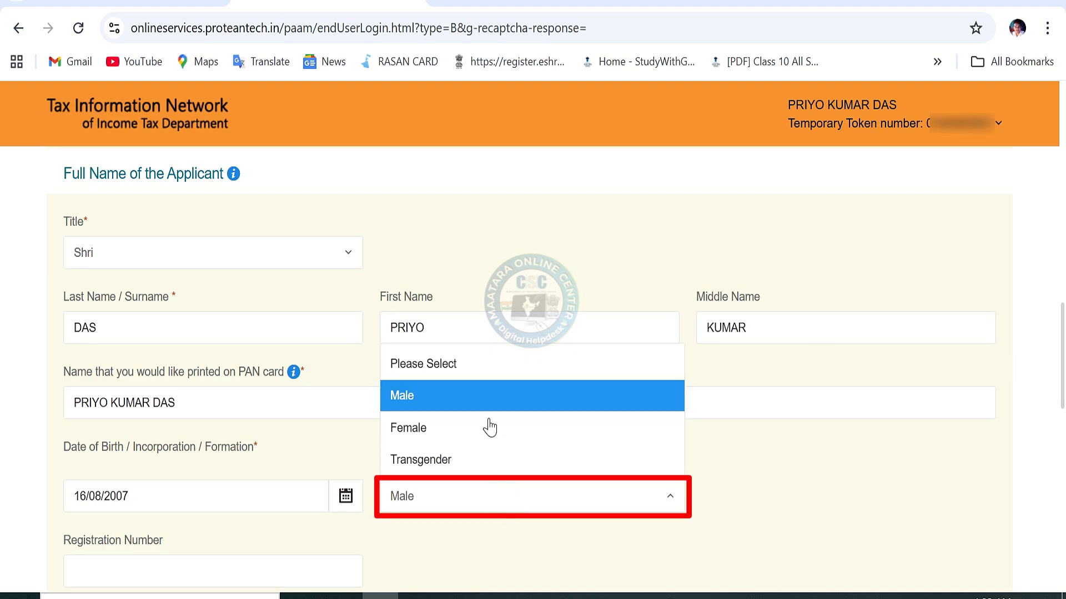
{"action": "left_click", "coordinate": [462, 405]}
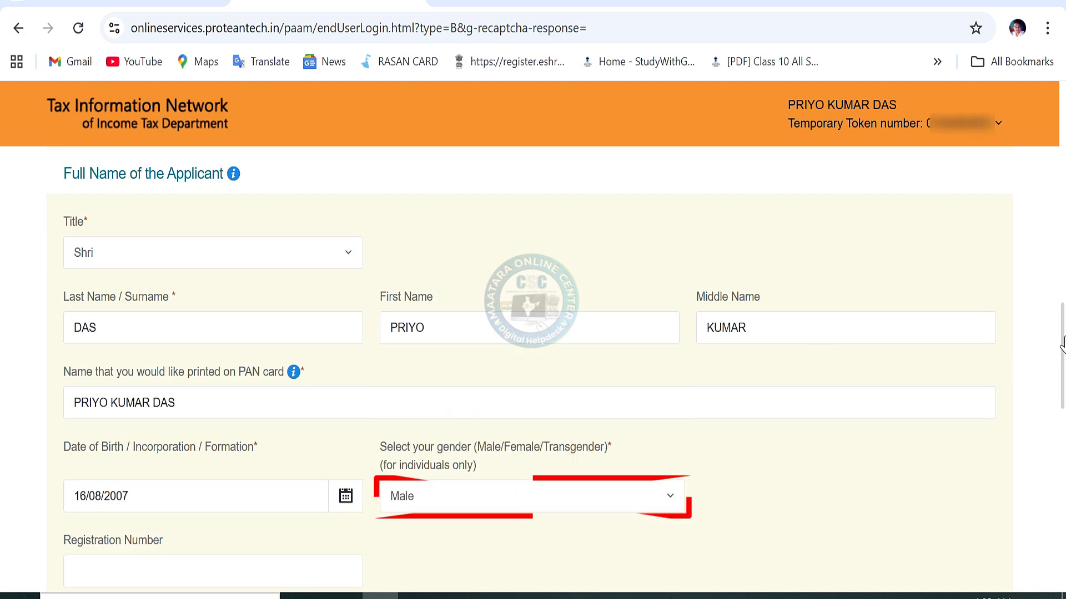
Enter the father's last name in the parent details and dismiss the save reminder
{"action": "scroll", "coordinate": [1062, 388], "scroll_direction": "down", "scroll_amount": 5}
{"action": "scroll", "coordinate": [1061, 411], "scroll_direction": "down", "scroll_amount": 2}
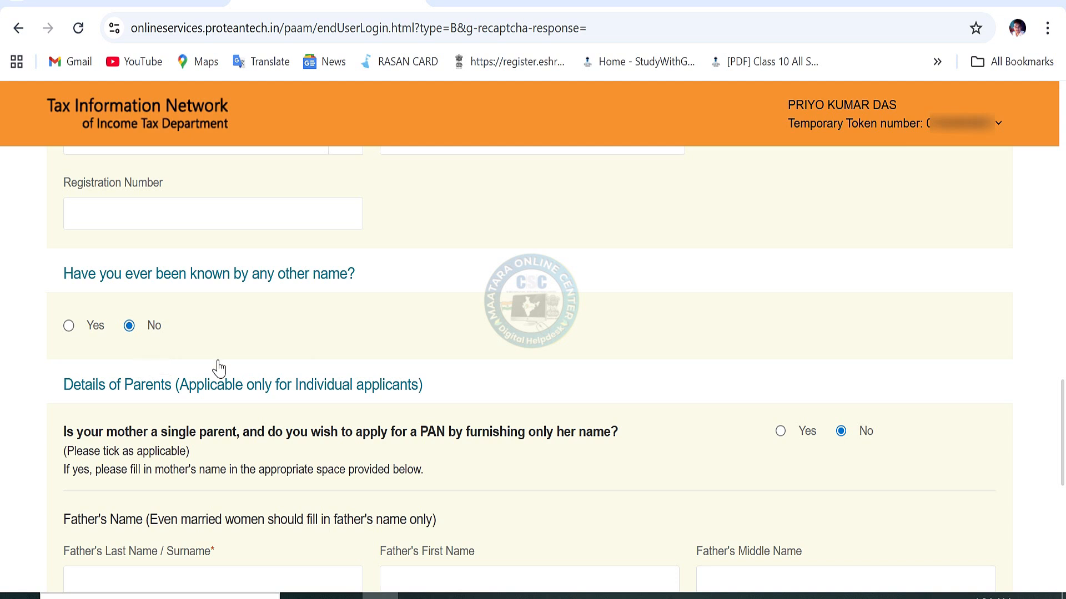
{"action": "left_click_drag", "start_coordinate": [1058, 409], "coordinate": [1061, 453]}
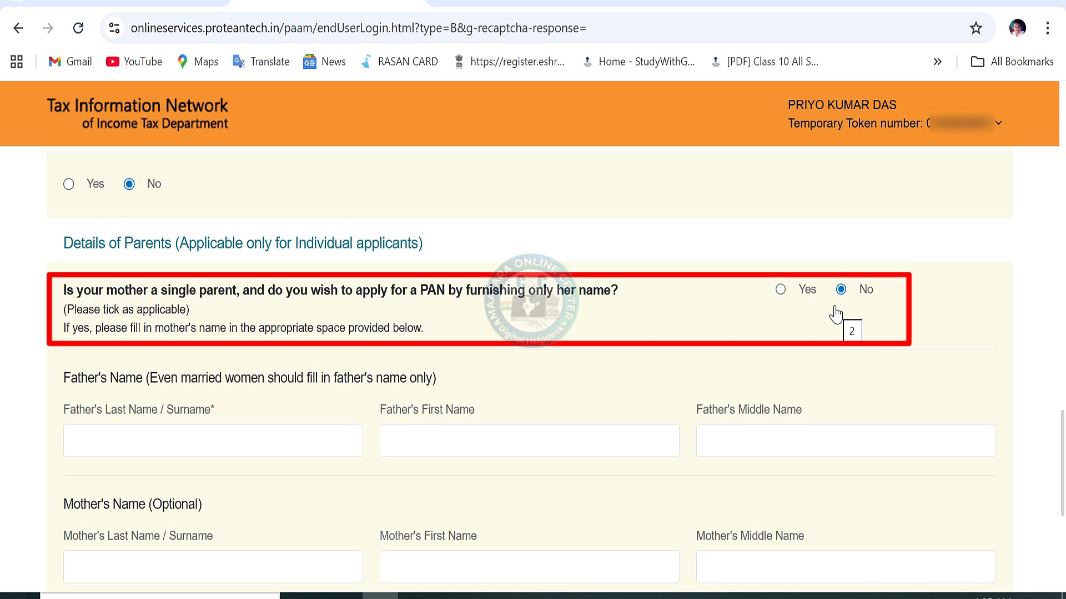
{"action": "scroll", "coordinate": [1062, 425], "scroll_direction": "down", "scroll_amount": 2}
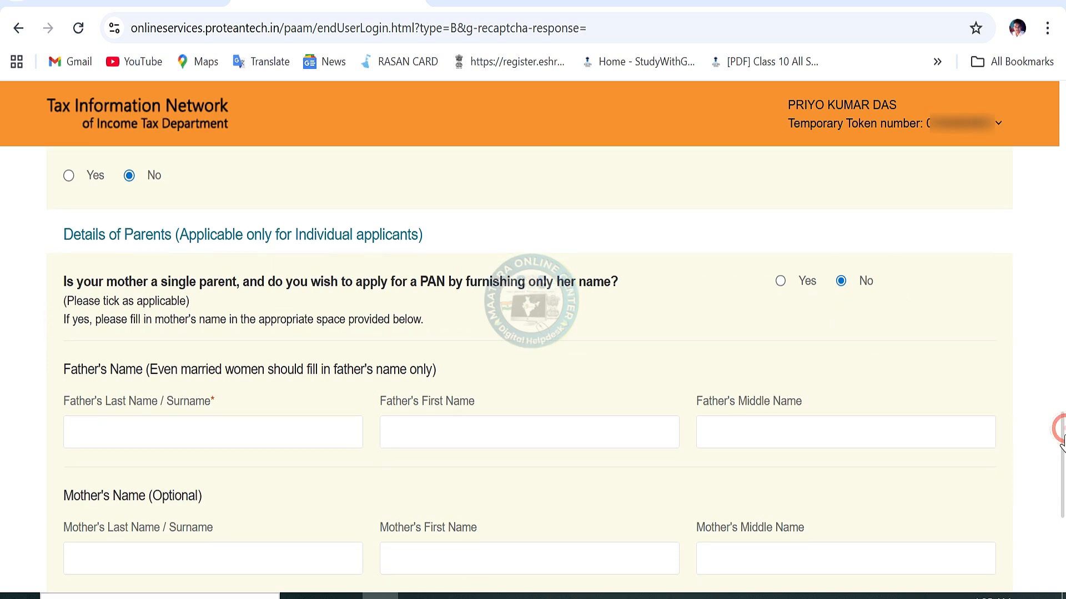
{"action": "left_click", "coordinate": [224, 328]}
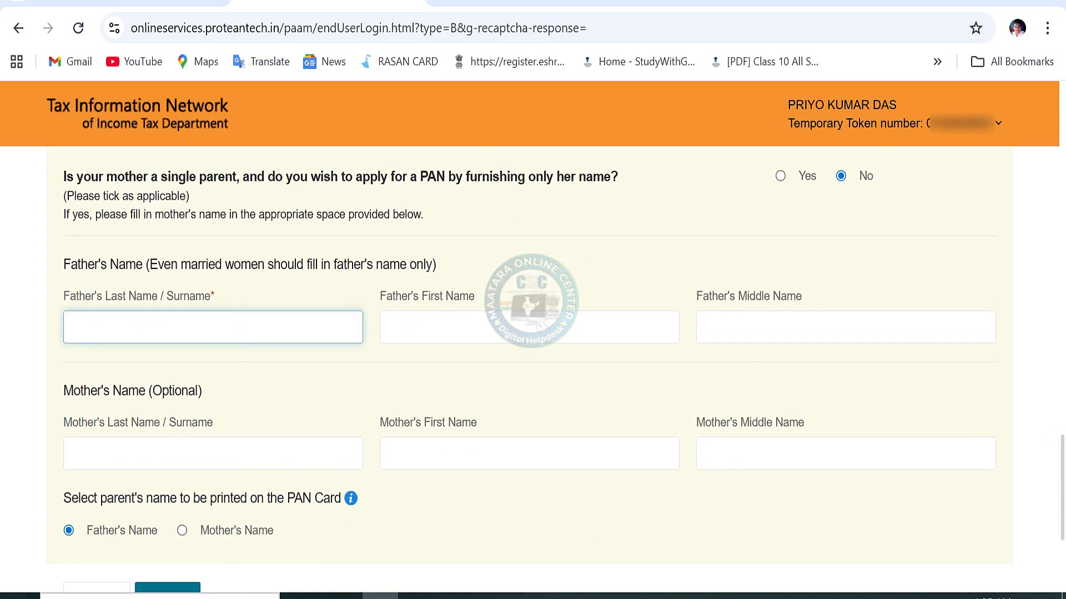
{"action": "type", "text": "DAS"}
{"action": "key", "text": "Tab"}
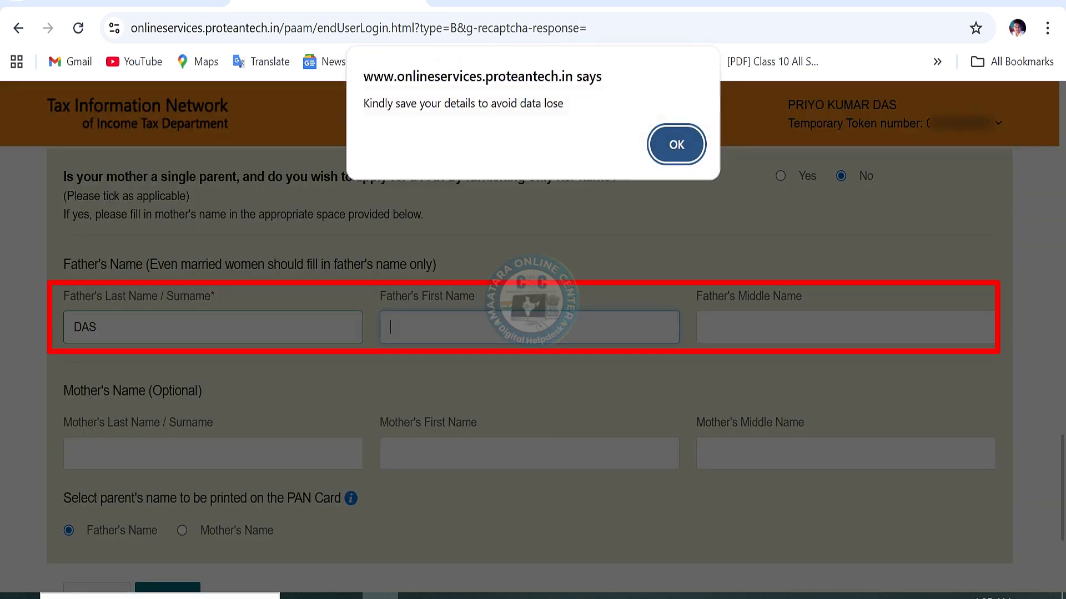
{"action": "left_click", "coordinate": [673, 142]}
{"action": "left_click", "coordinate": [744, 332]}
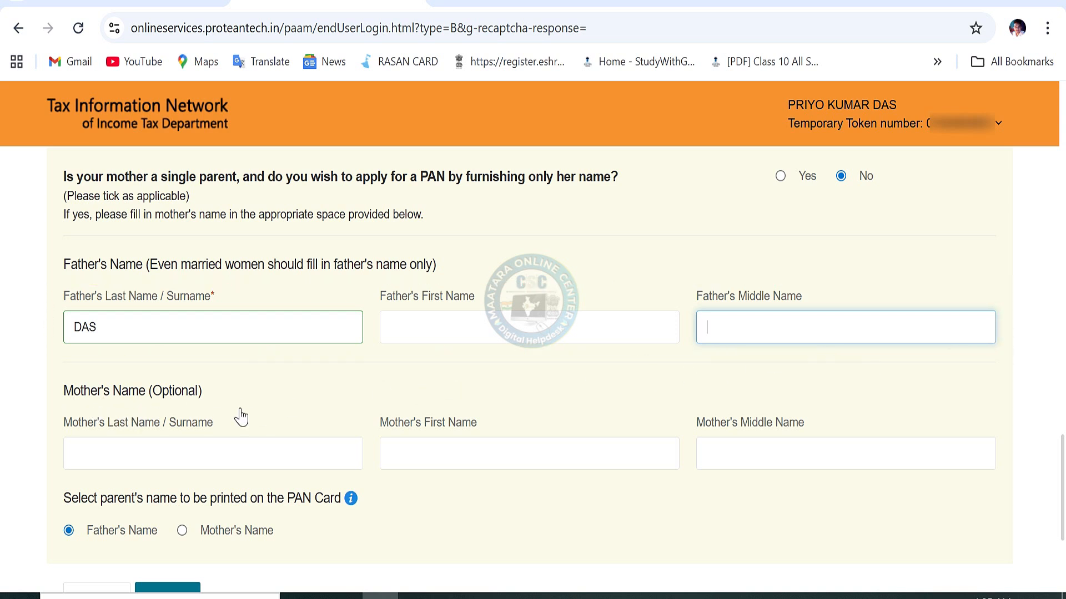
Go through the optional mother's name fields without filling them in and continue to the Contact & other details stage
{"action": "left_click", "coordinate": [163, 455]}
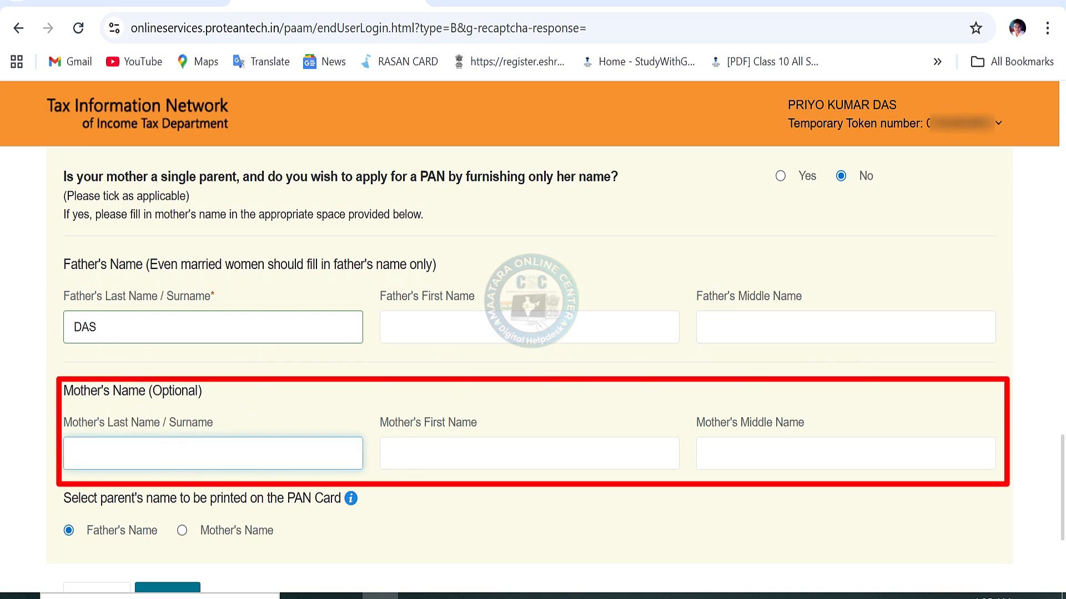
{"action": "left_click", "coordinate": [428, 462]}
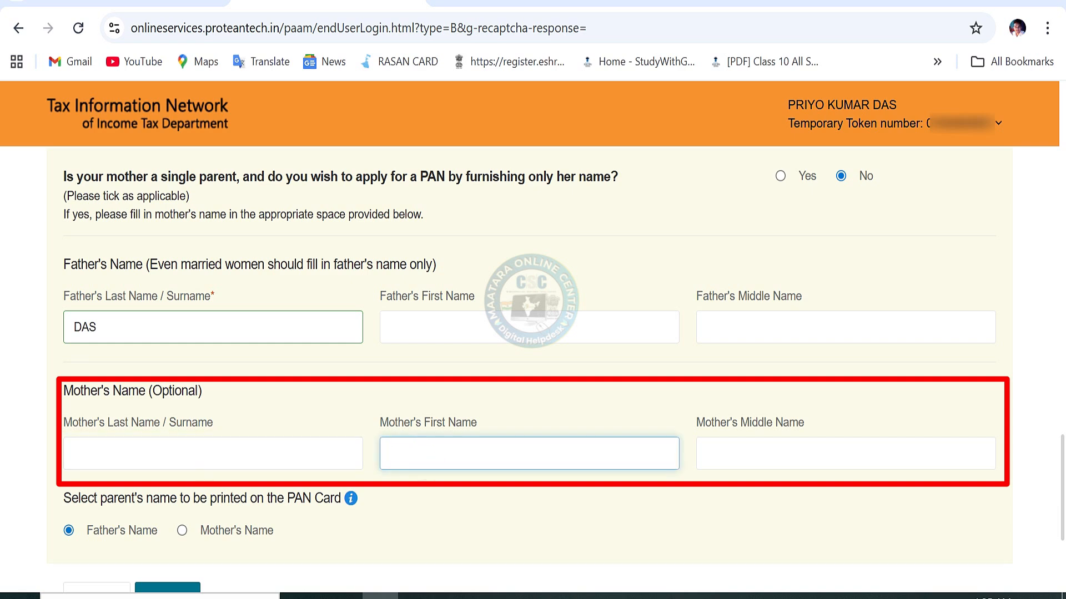
{"action": "left_click", "coordinate": [428, 463]}
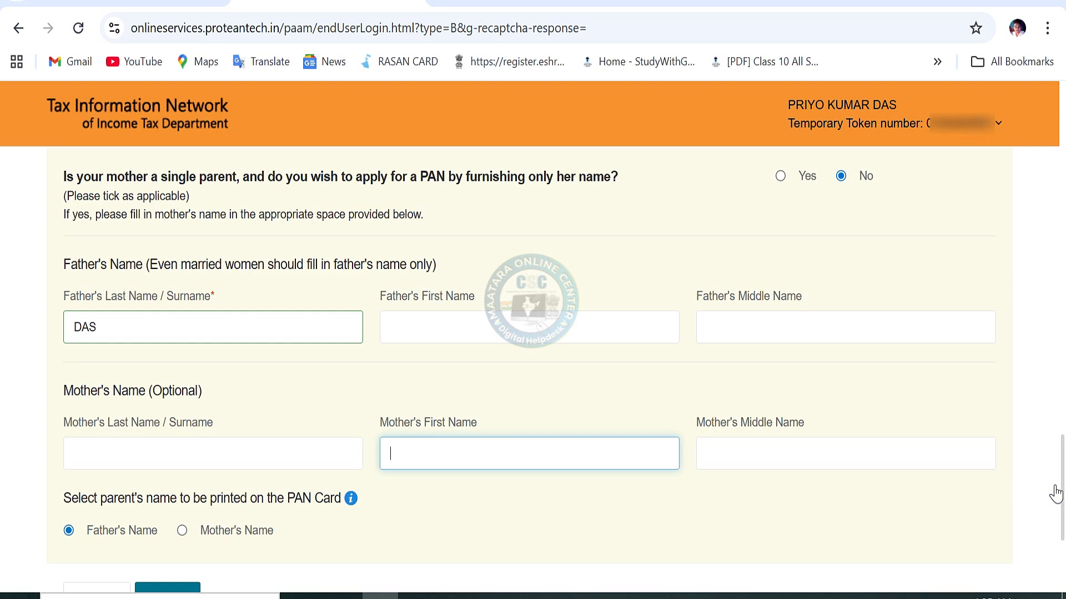
{"action": "scroll", "coordinate": [1054, 494], "scroll_direction": "down", "scroll_amount": 2}
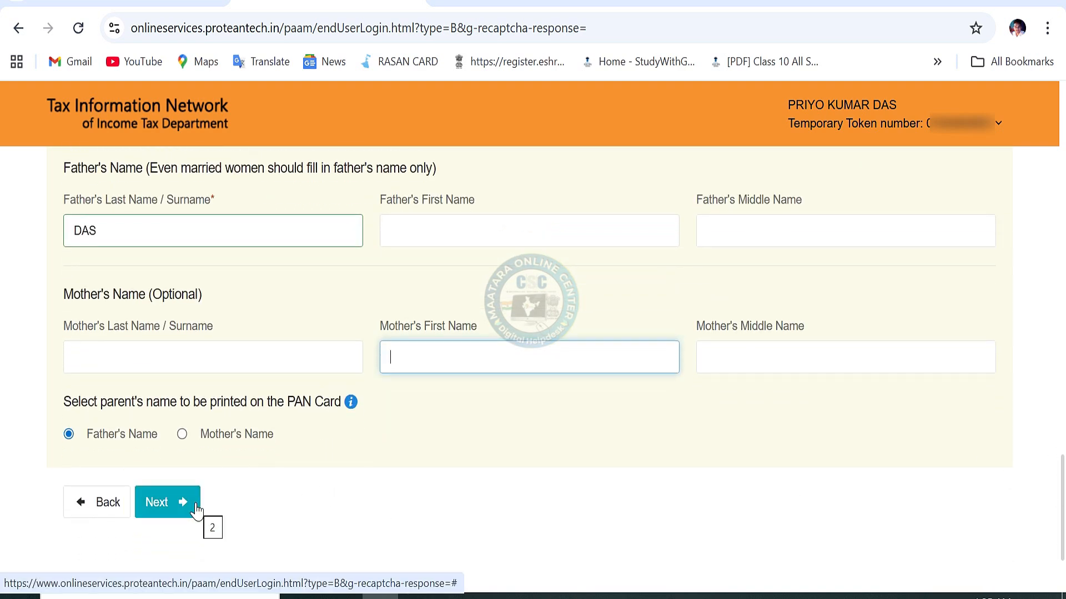
{"action": "left_click", "coordinate": [196, 508]}
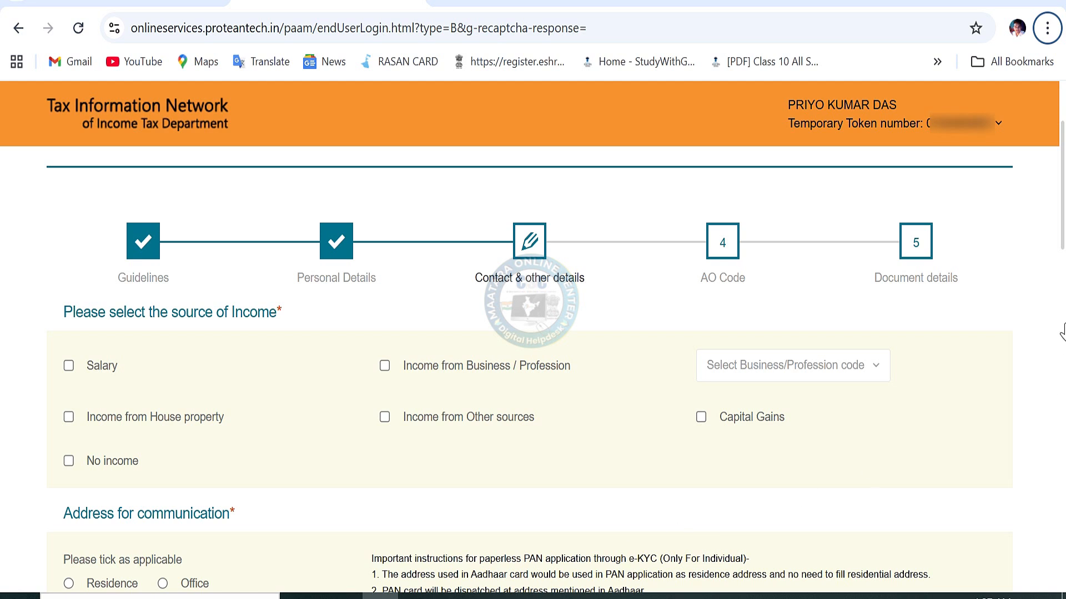
Mark No income as the applicant's source of income
{"action": "left_click", "coordinate": [1061, 217]}
{"action": "left_click_drag", "start_coordinate": [1061, 218], "coordinate": [1061, 232]}
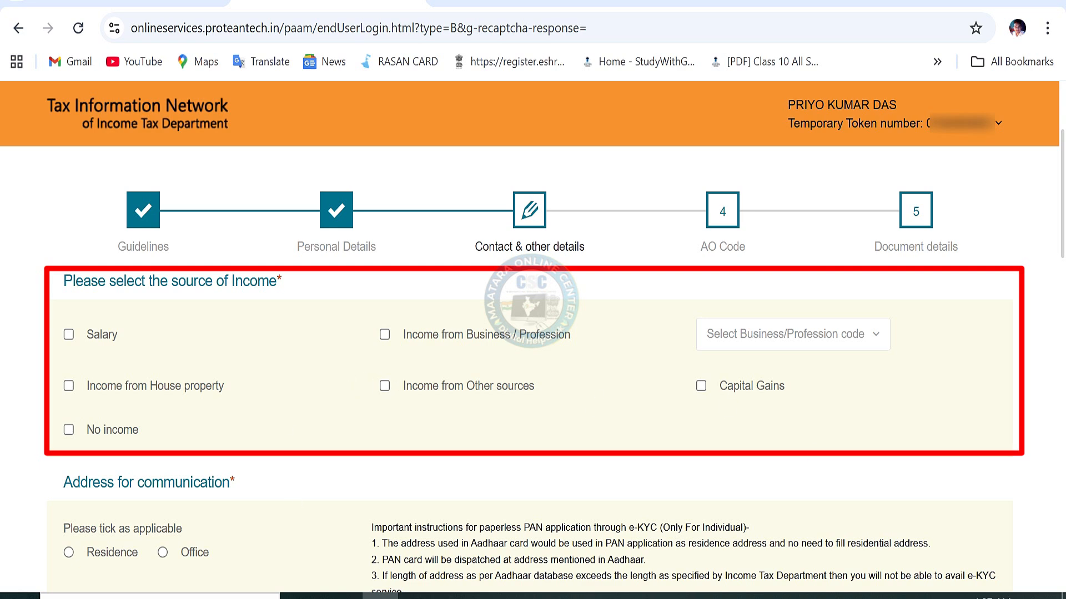
{"action": "left_click", "coordinate": [70, 432]}
{"action": "left_click", "coordinate": [86, 430]}
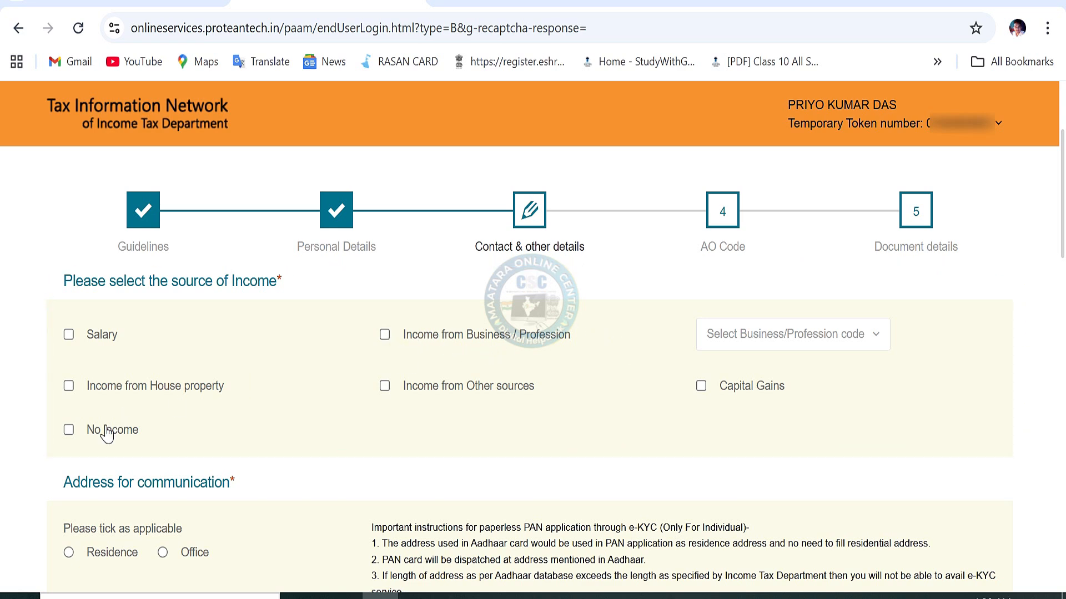
{"action": "left_click", "coordinate": [70, 431]}
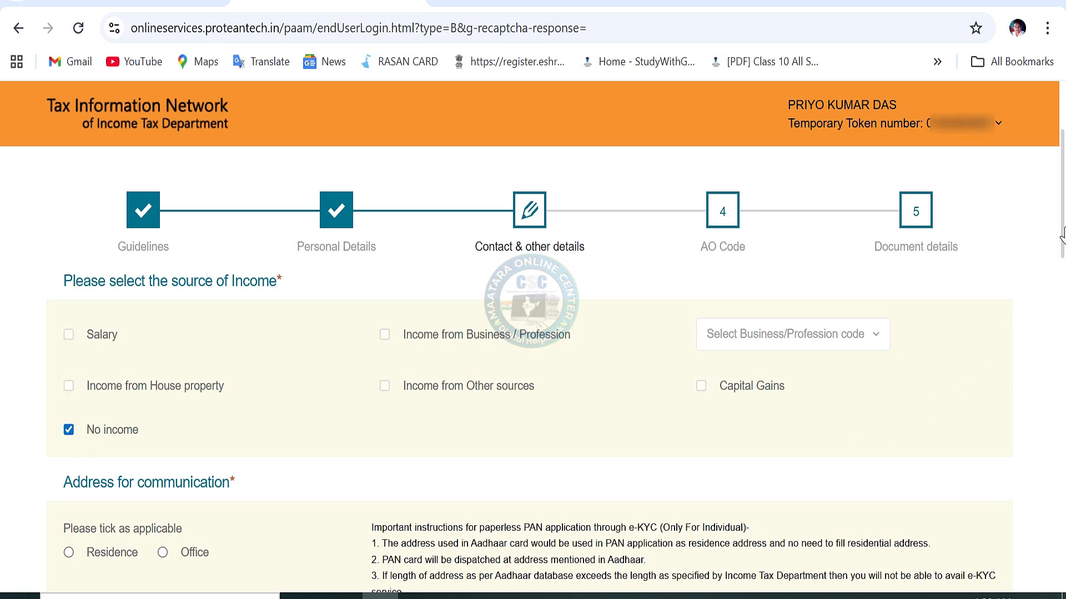
Choose Residence as the address for communication
{"action": "scroll", "coordinate": [1061, 225], "scroll_direction": "down", "scroll_amount": 2}
{"action": "scroll", "coordinate": [1061, 261], "scroll_direction": "down", "scroll_amount": 2}
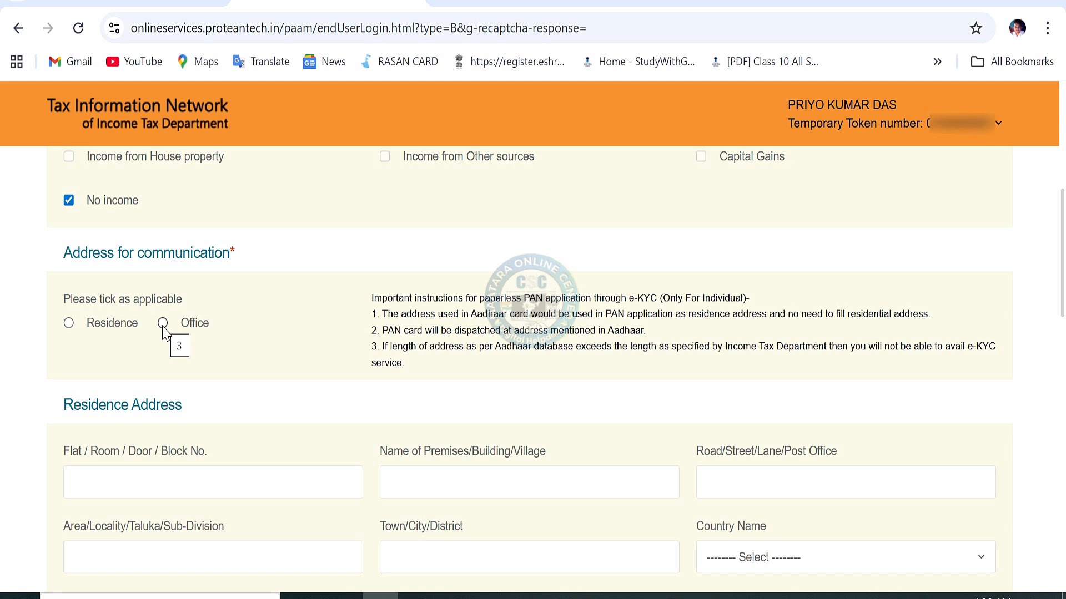
{"action": "left_click", "coordinate": [69, 324]}
Go through the residence address fields from flat number to pin code, searching the country list for "IN"
{"action": "left_click", "coordinate": [74, 482]}
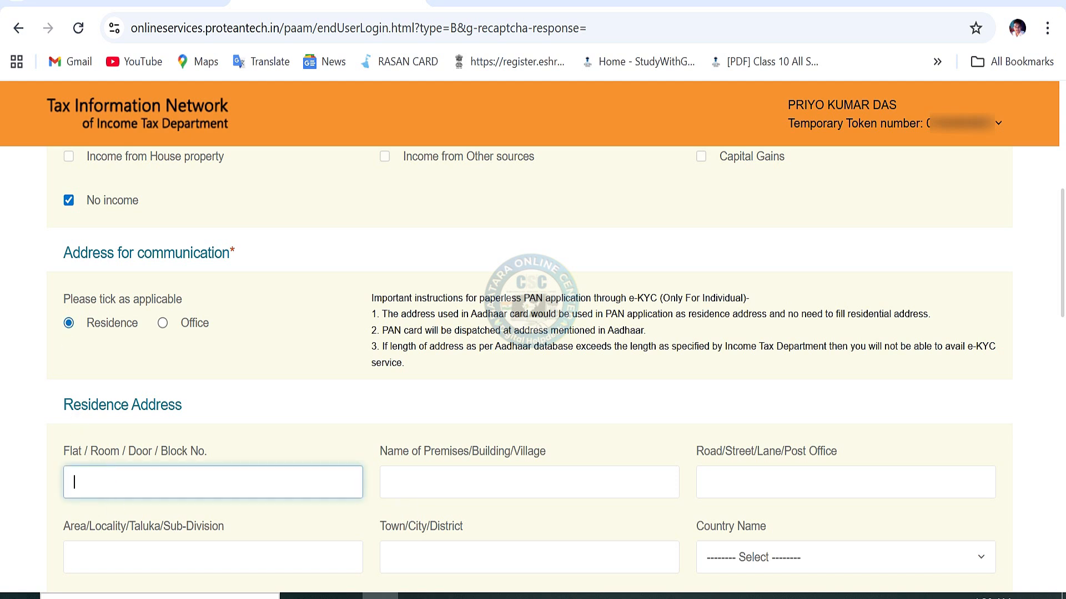
{"action": "left_click", "coordinate": [391, 482]}
{"action": "left_click", "coordinate": [766, 483]}
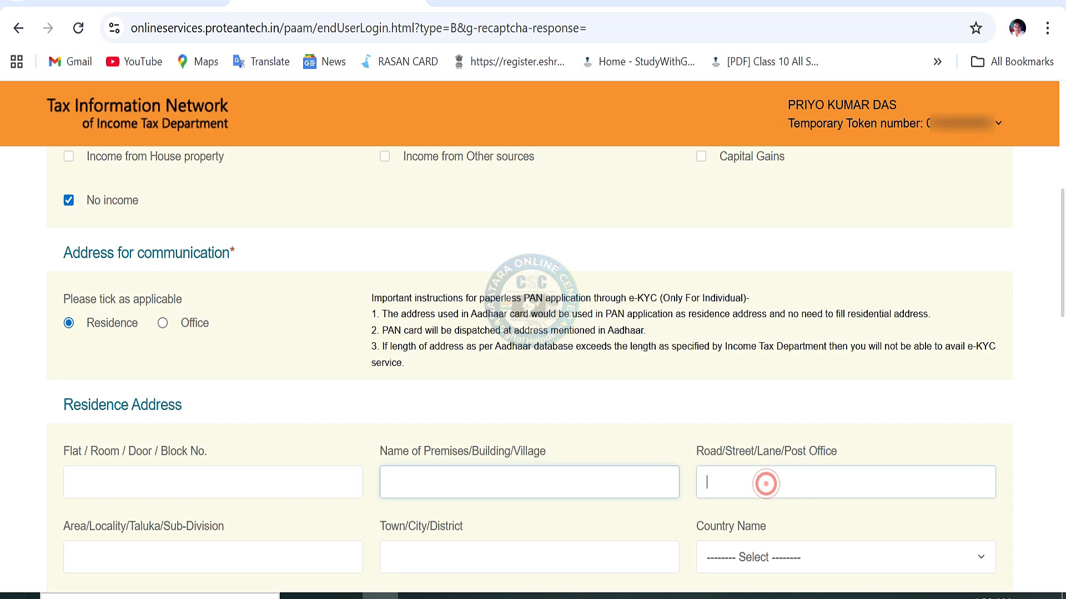
{"action": "scroll", "coordinate": [1058, 293], "scroll_direction": "down", "scroll_amount": 3}
{"action": "scroll", "coordinate": [1062, 340], "scroll_direction": "down", "scroll_amount": 2}
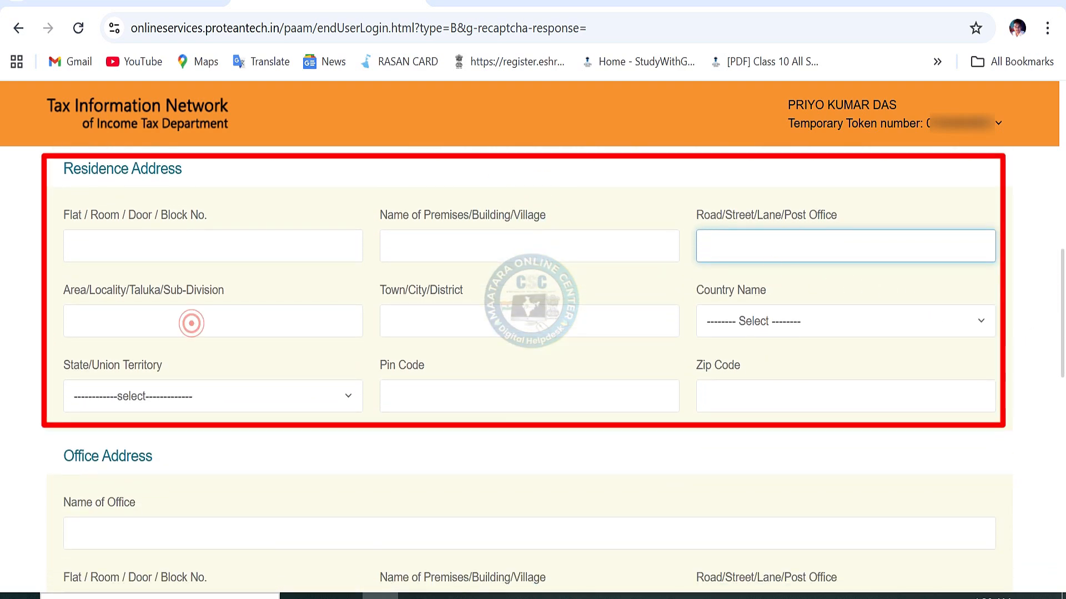
{"action": "left_click", "coordinate": [191, 319]}
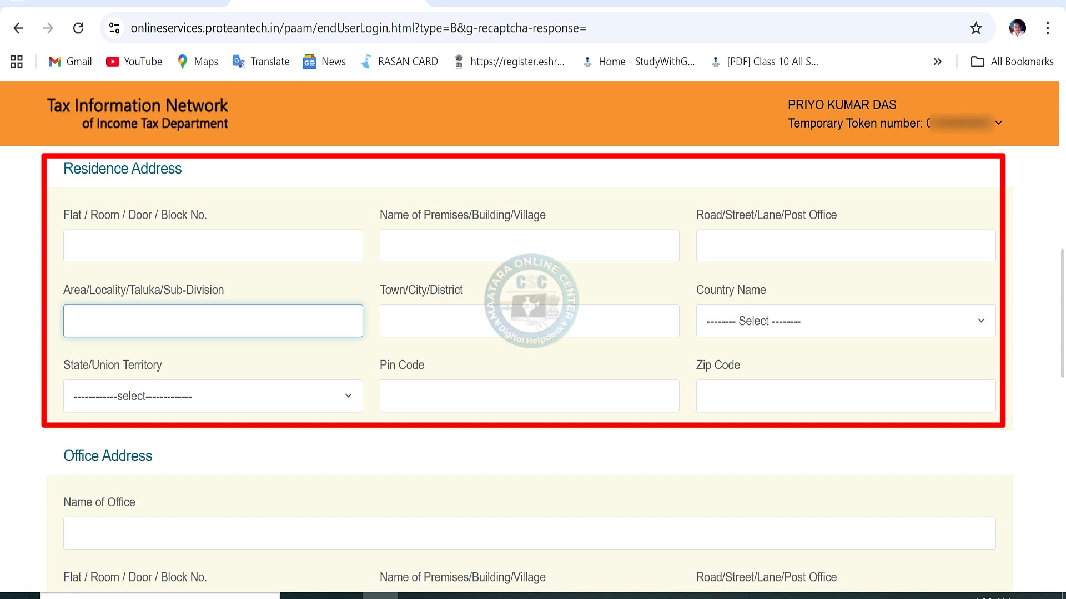
{"action": "left_click", "coordinate": [411, 316]}
{"action": "left_click", "coordinate": [794, 325]}
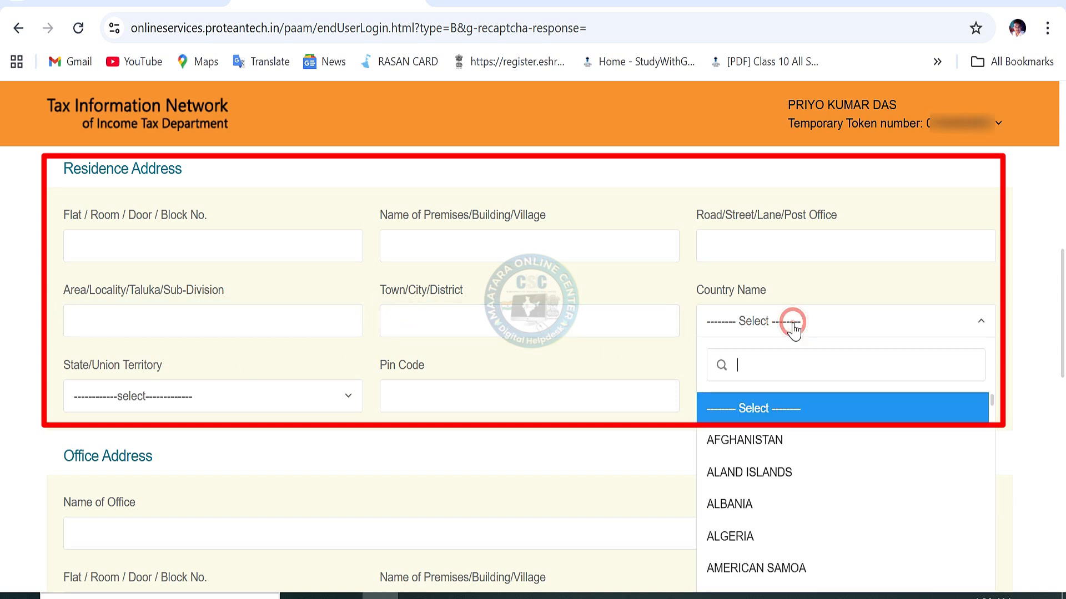
{"action": "type", "text": "IN"}
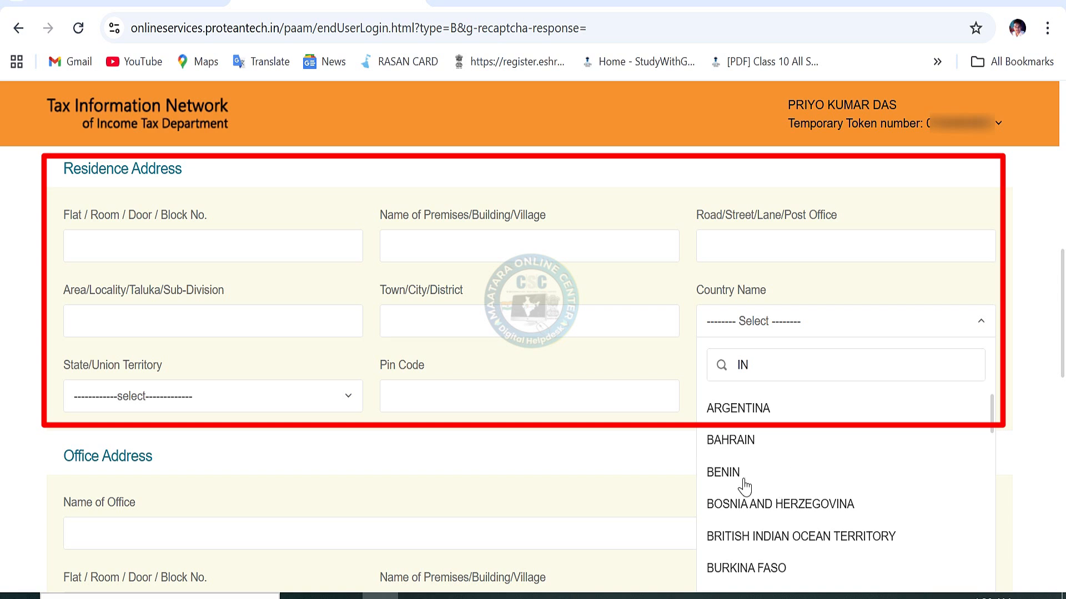
{"action": "left_click", "coordinate": [230, 395]}
{"action": "left_click", "coordinate": [231, 395]}
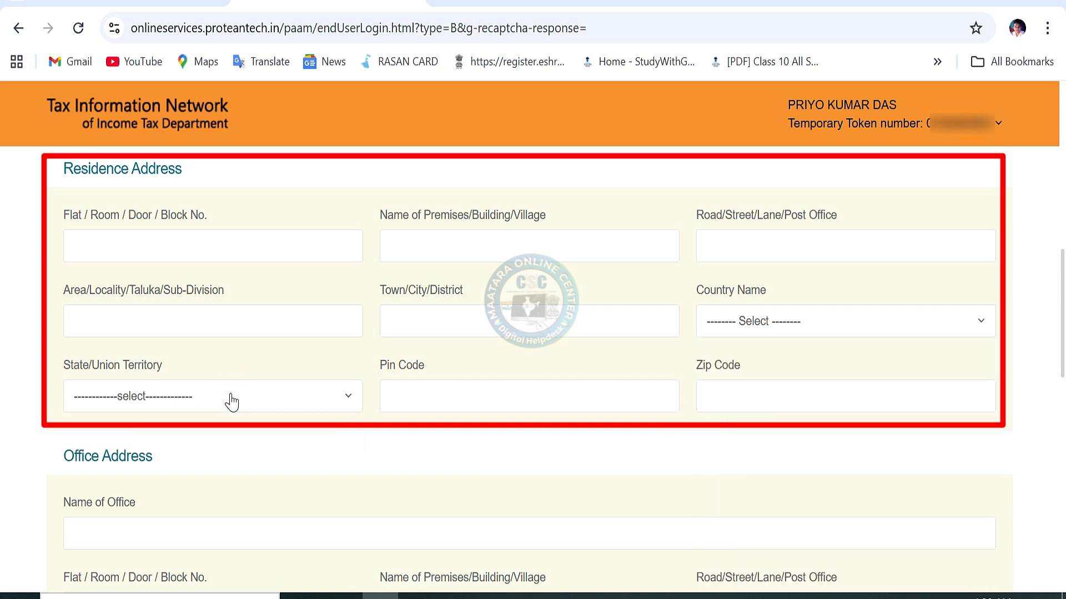
{"action": "left_click", "coordinate": [486, 397]}
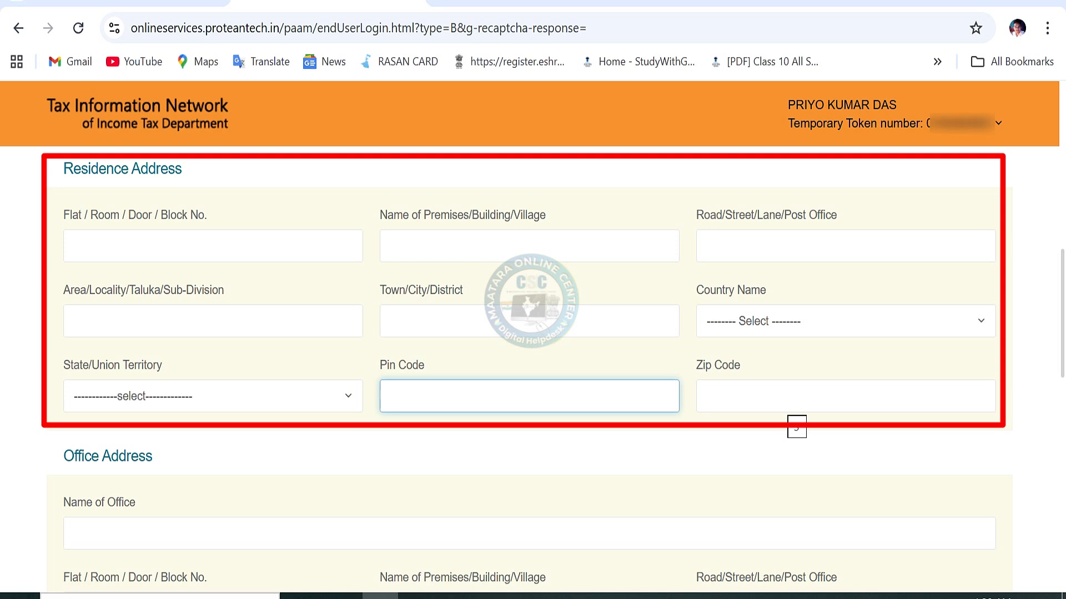
Set the telephone country code (ISD code) to INDIA (91) and continue to the AO Code stage
{"action": "scroll", "coordinate": [161, 321], "scroll_direction": "down", "scroll_amount": 3}
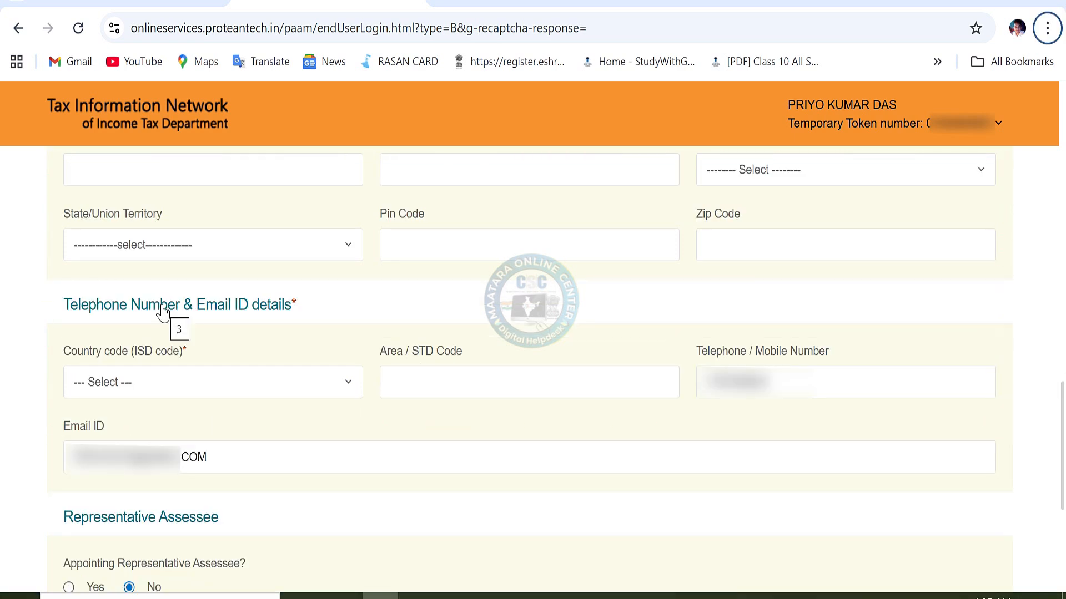
{"action": "left_click", "coordinate": [185, 396]}
{"action": "type", "text": "INDI"}
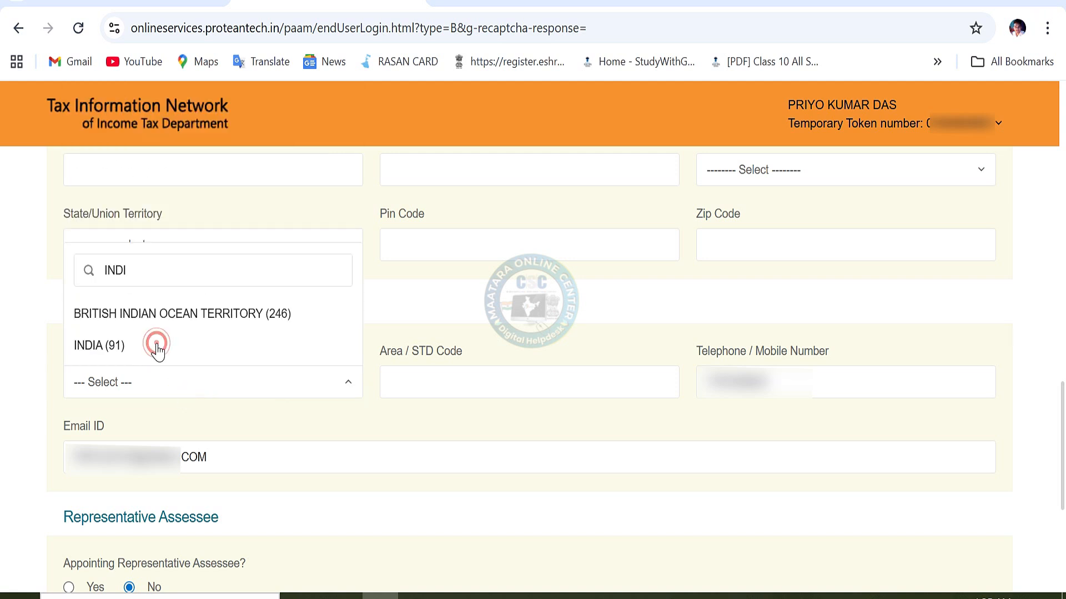
{"action": "left_click", "coordinate": [157, 346]}
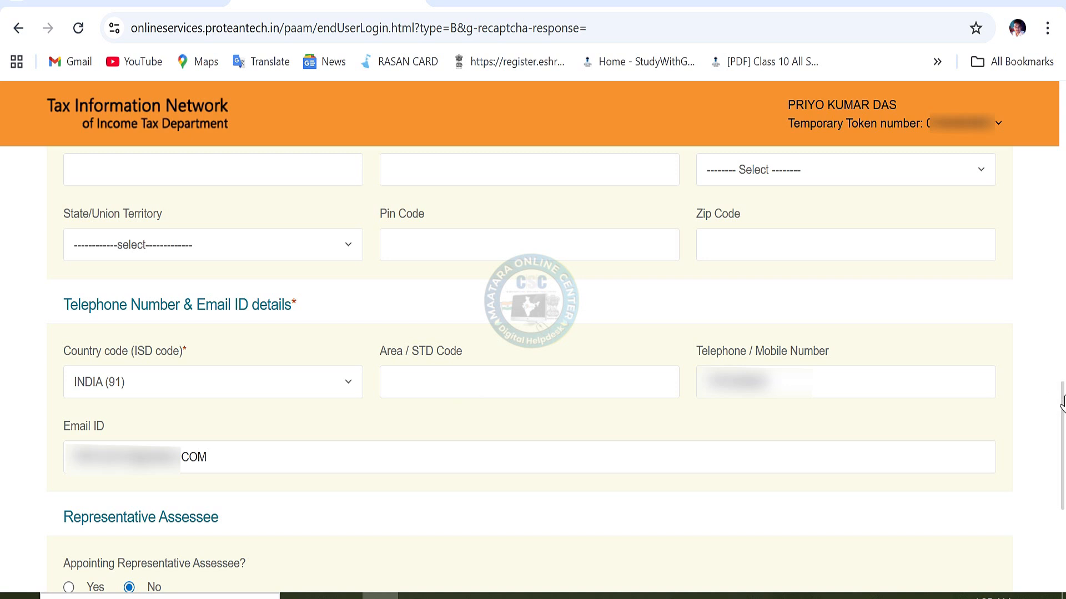
{"action": "scroll", "coordinate": [1061, 460], "scroll_direction": "down", "scroll_amount": 2}
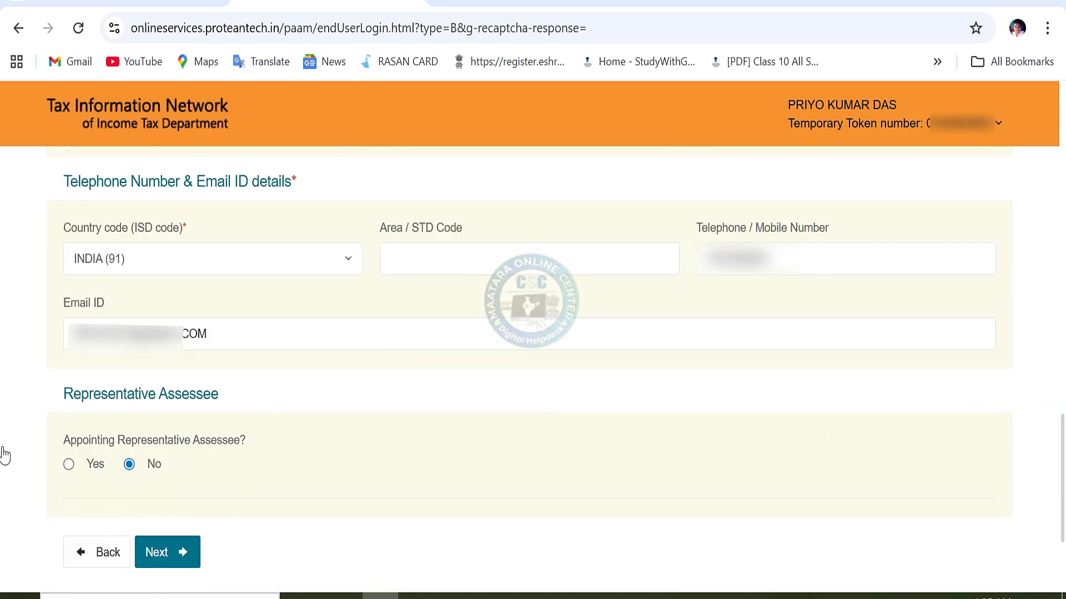
{"action": "left_click", "coordinate": [187, 553]}
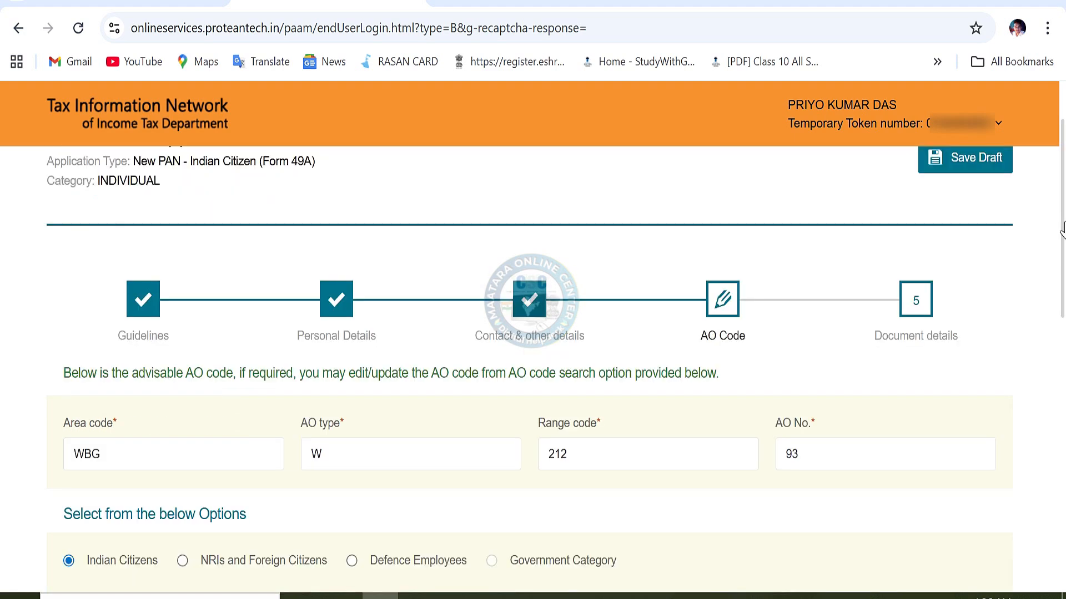
Keep the advised AO code and continue to the proof document selections of the Document details stage
{"action": "left_click_drag", "start_coordinate": [1061, 230], "coordinate": [1062, 452]}
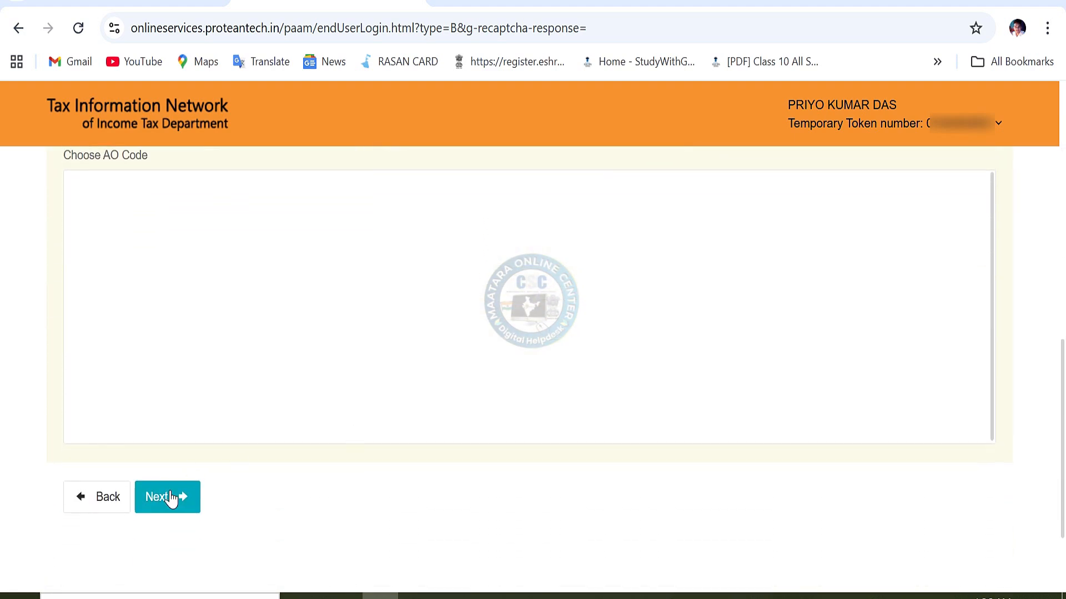
{"action": "left_click", "coordinate": [173, 509]}
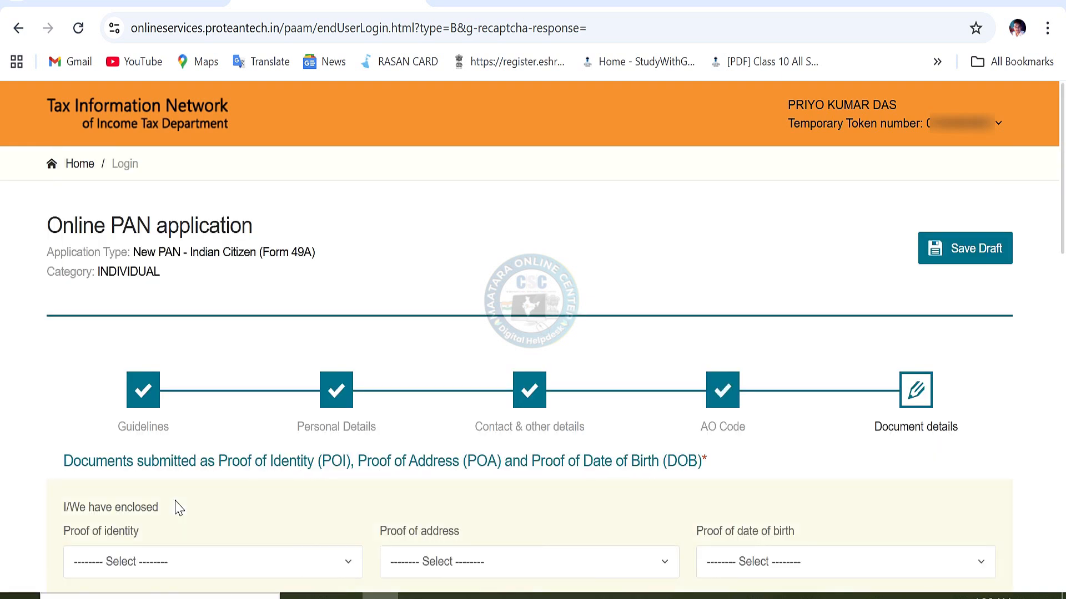
{"action": "left_click_drag", "start_coordinate": [1062, 204], "coordinate": [1062, 244]}
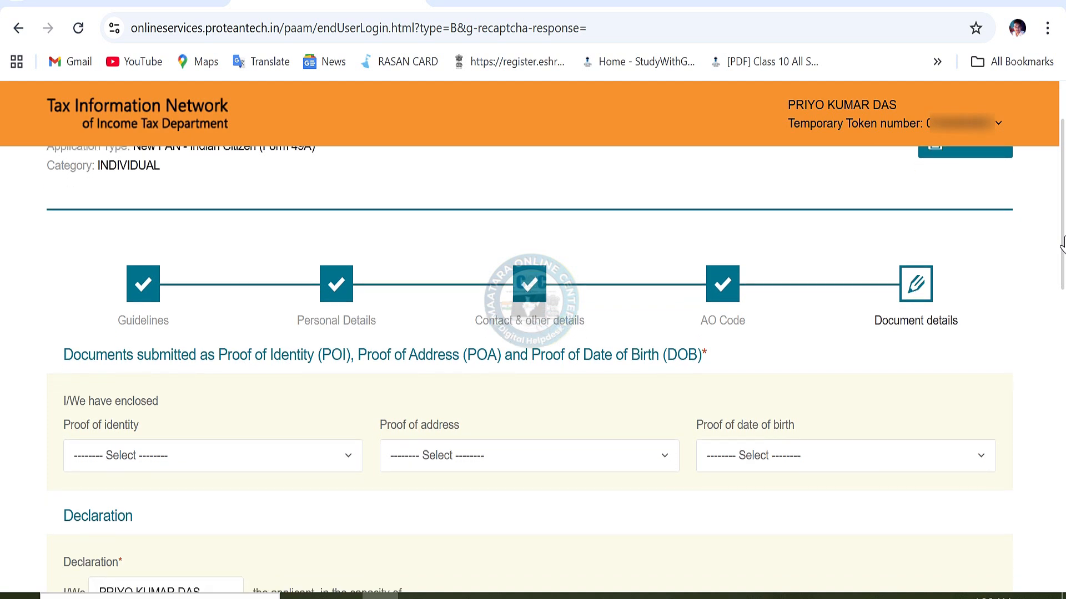
{"action": "left_click_drag", "start_coordinate": [1061, 245], "coordinate": [1062, 253]}
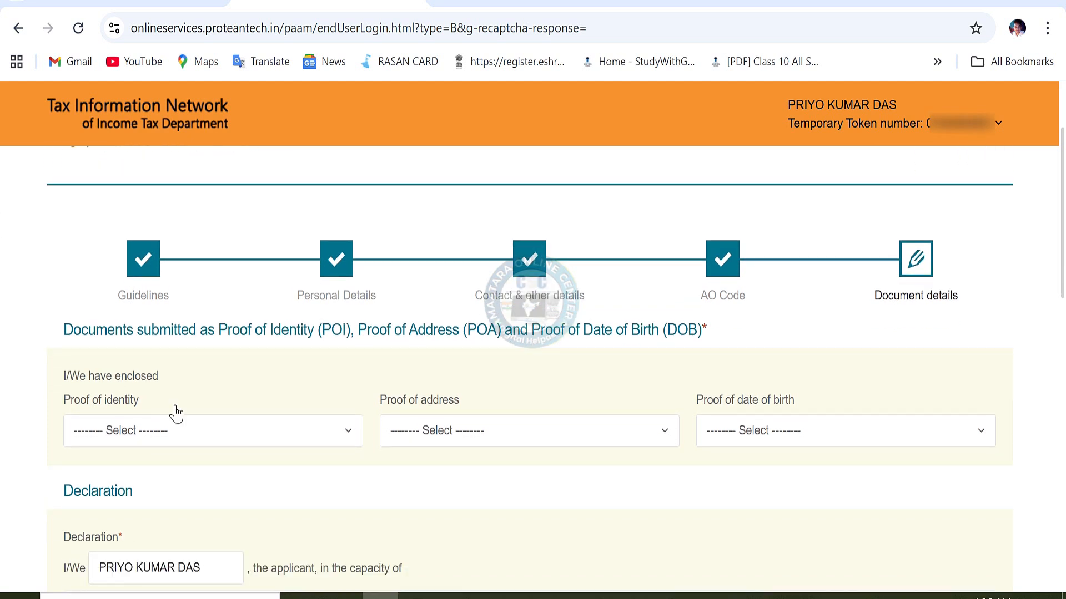
Select the AADHAAR card issued by the Unique Identification Authority of India as proof of identity
{"action": "left_click", "coordinate": [215, 434]}
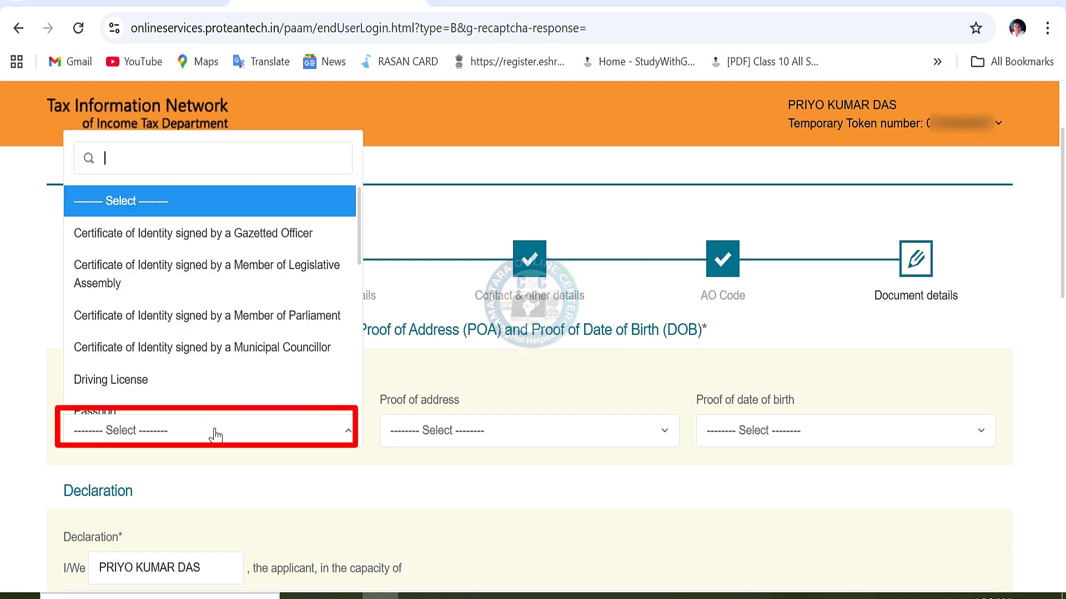
{"action": "type", "text": "ADD"}
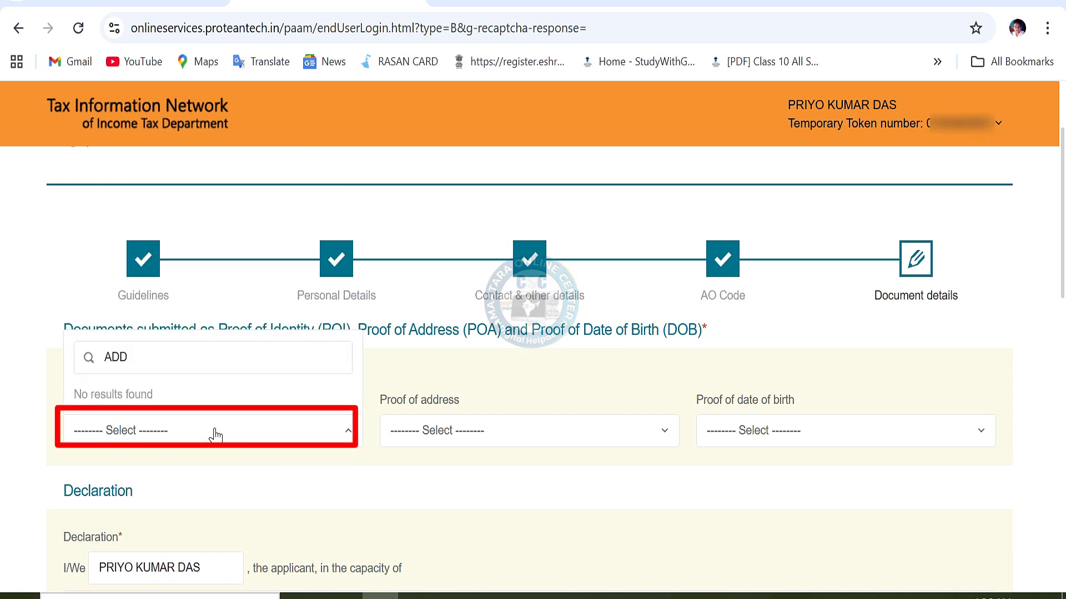
{"action": "key", "text": "BackSpace"}
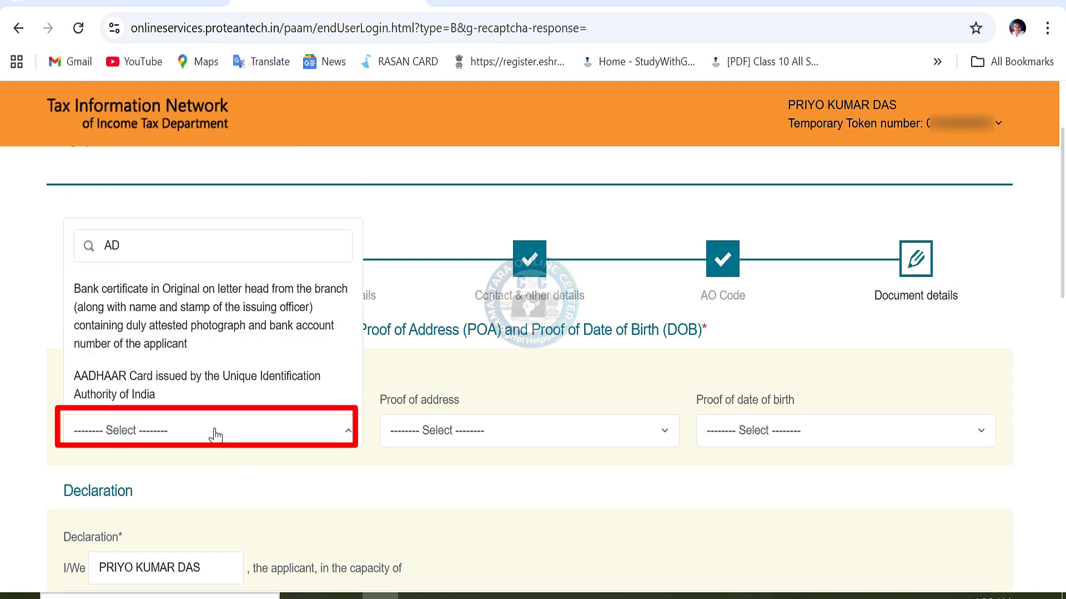
{"action": "left_click", "coordinate": [204, 391]}
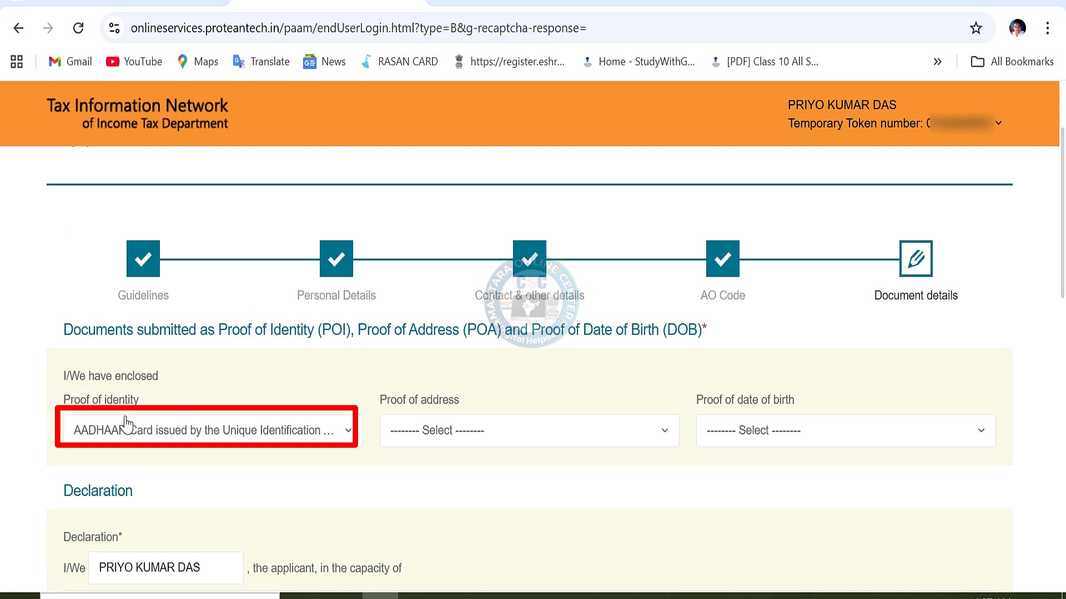
Select the AADHAAR card issued by the Unique Identification Authority of India as proof of address
{"action": "left_click", "coordinate": [624, 437]}
{"action": "type", "text": "ADDD"}
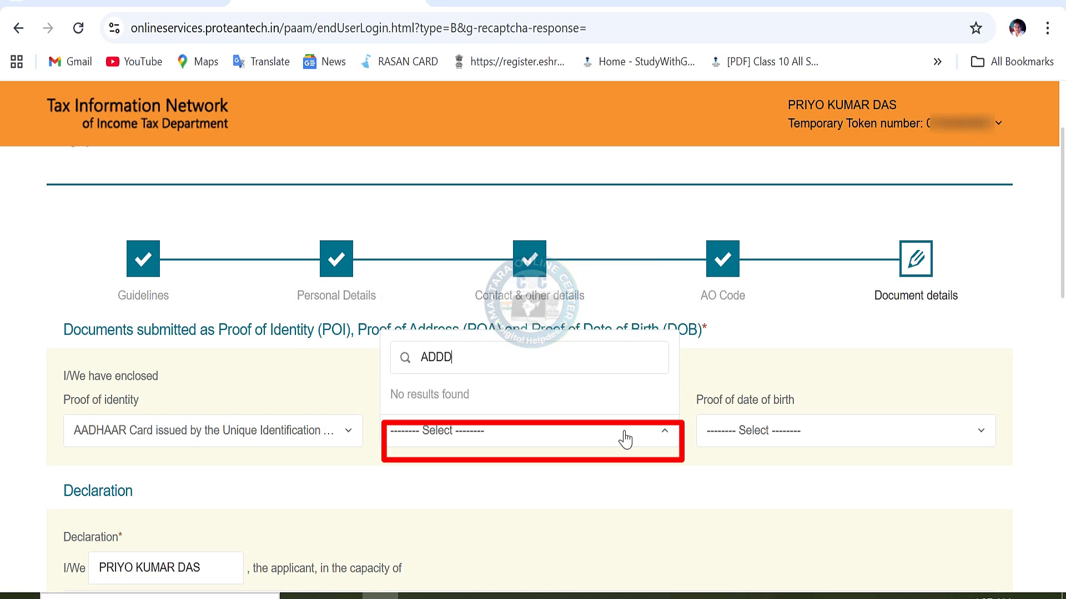
{"action": "key", "text": "BackSpace"}
{"action": "key", "text": "BackSpace"}
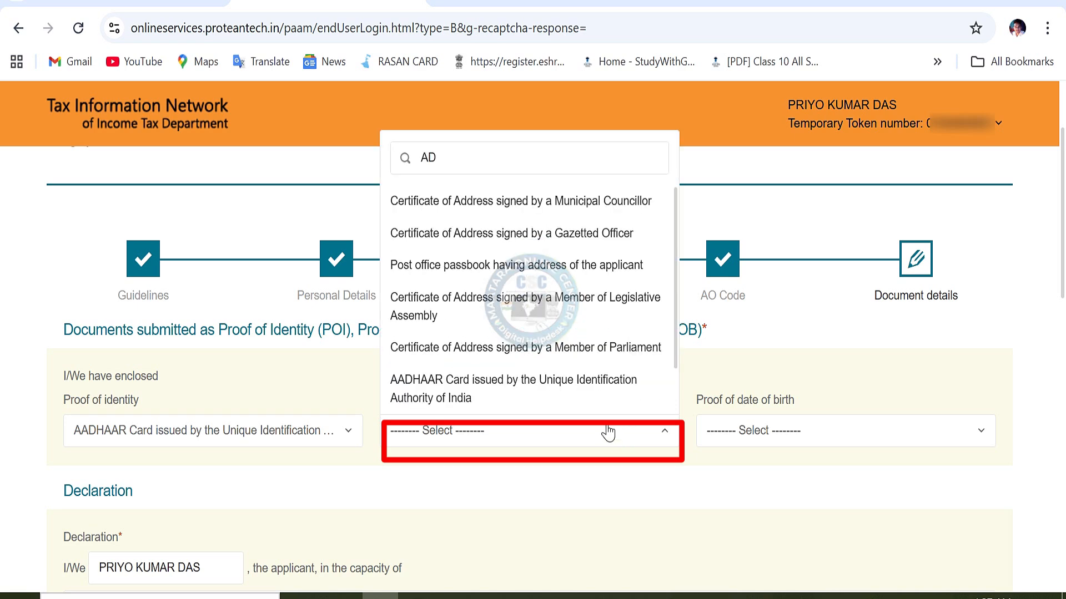
{"action": "left_click", "coordinate": [552, 391]}
Select the AADHAAR card issued by the Unique Identification Authority of India as proof of date of birth
{"action": "left_click", "coordinate": [830, 439]}
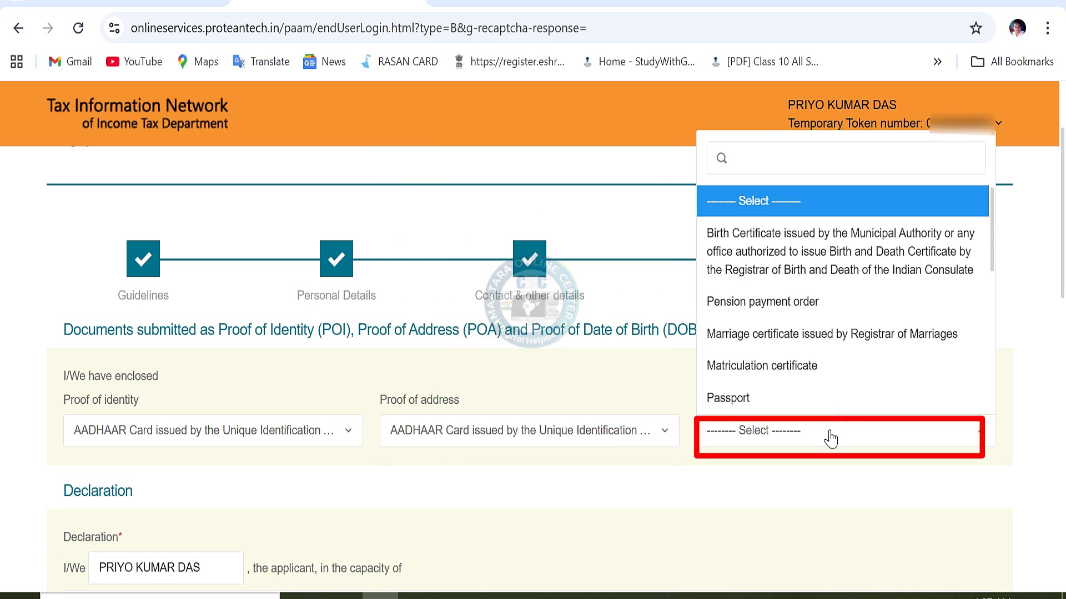
{"action": "type", "text": "ADHH"}
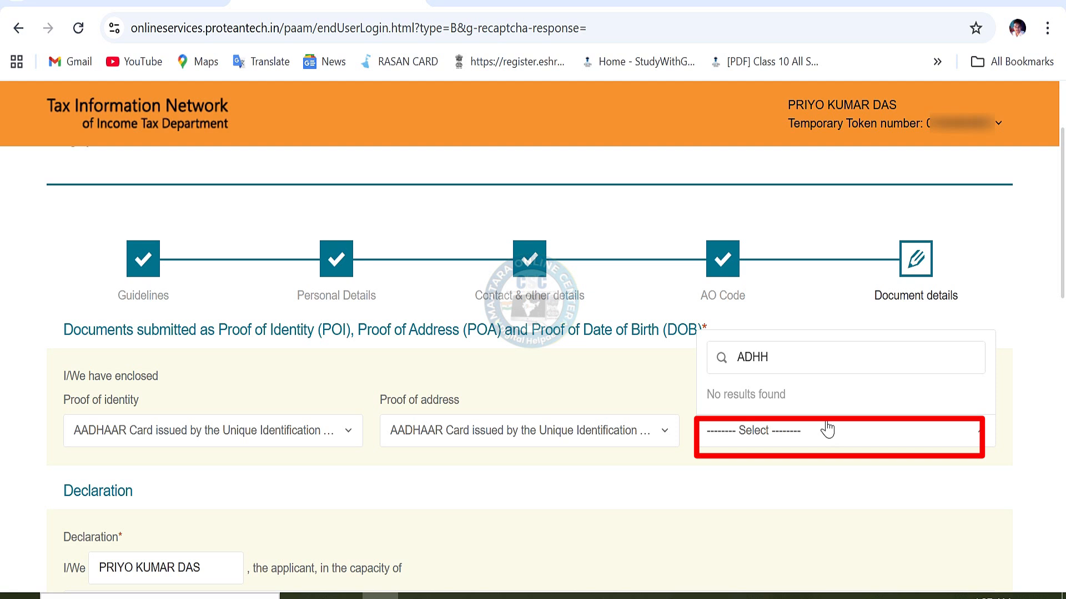
{"action": "key", "text": "BackSpace"}
{"action": "left_click", "coordinate": [782, 392]}
Complete the declaration with the capacity Himself/Herself and the place CHITORA
{"action": "scroll", "coordinate": [1061, 266], "scroll_direction": "down", "scroll_amount": 2}
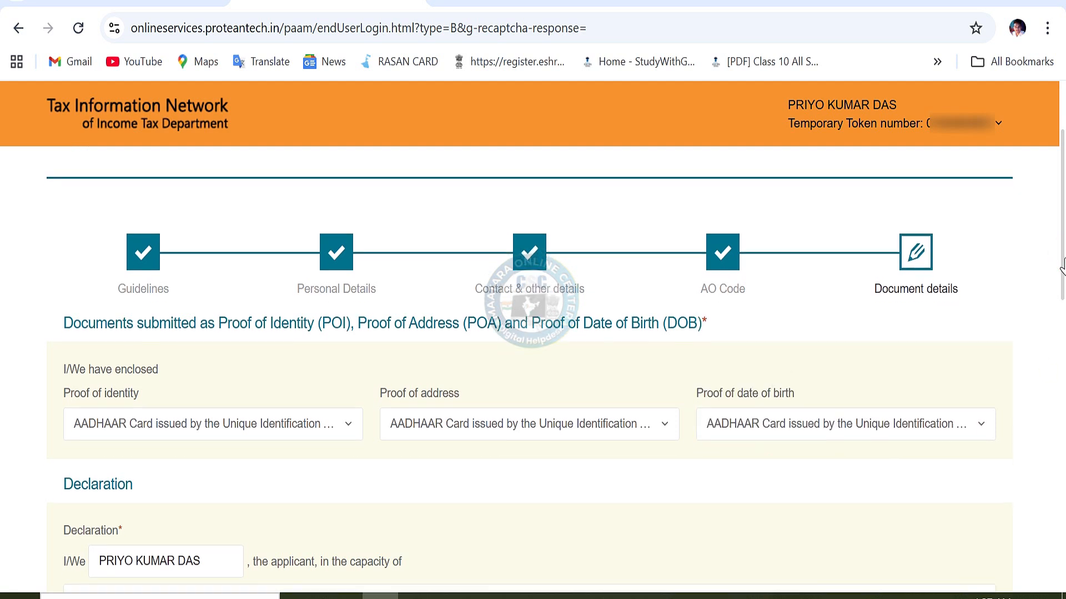
{"action": "left_click_drag", "start_coordinate": [1063, 261], "coordinate": [1063, 267]}
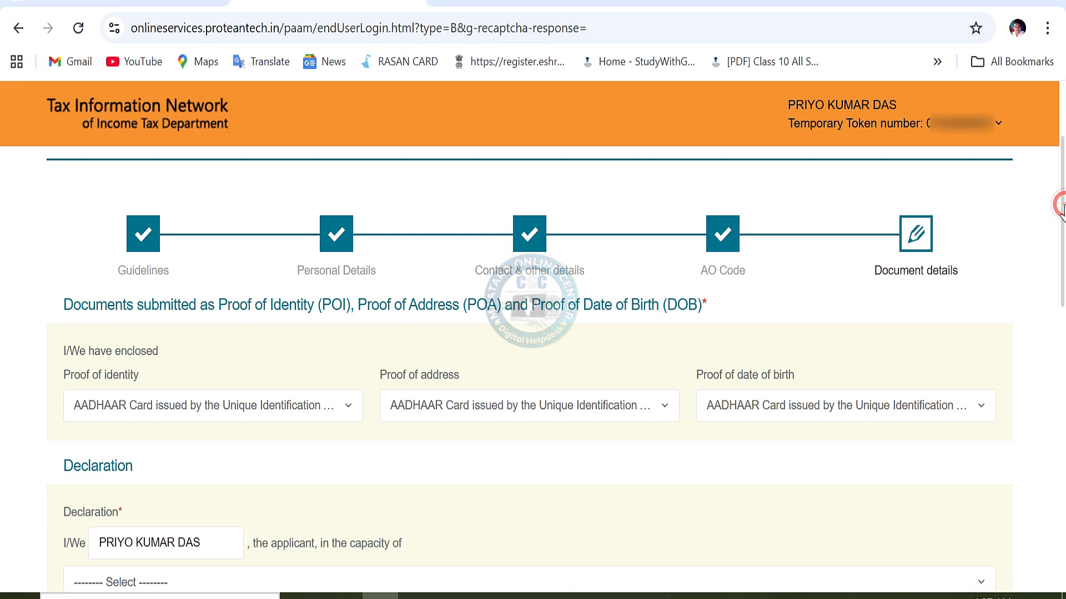
{"action": "left_click_drag", "start_coordinate": [1062, 208], "coordinate": [1062, 300]}
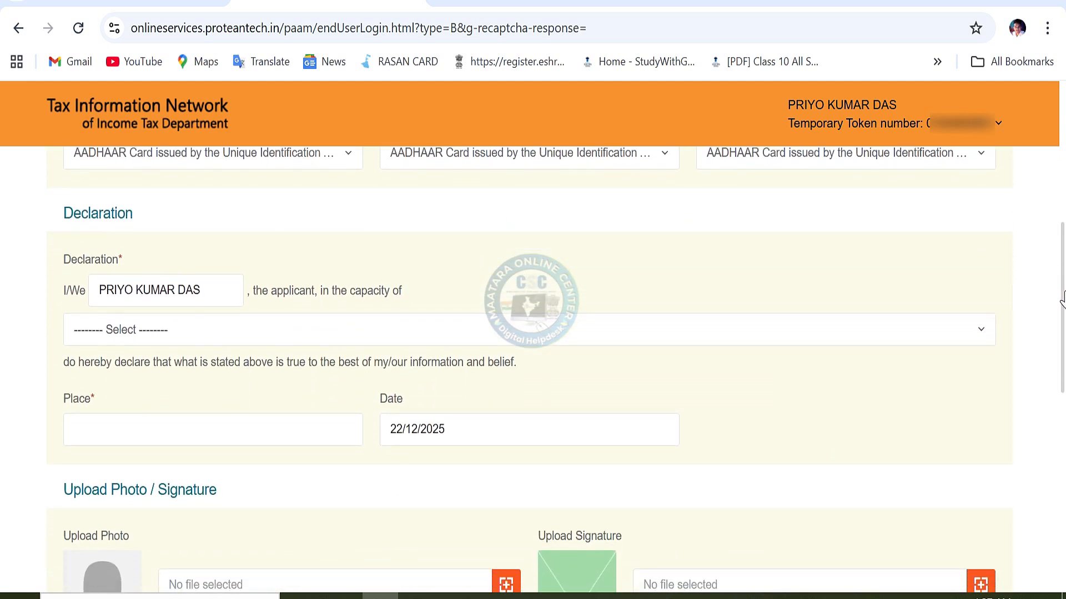
{"action": "left_click", "coordinate": [236, 332]}
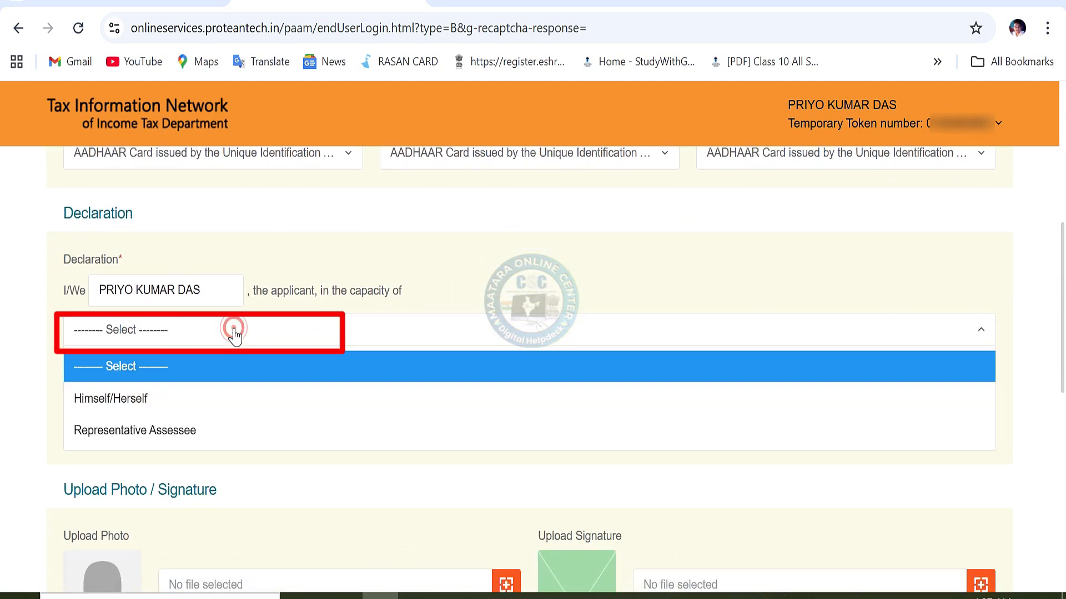
{"action": "left_click", "coordinate": [218, 400]}
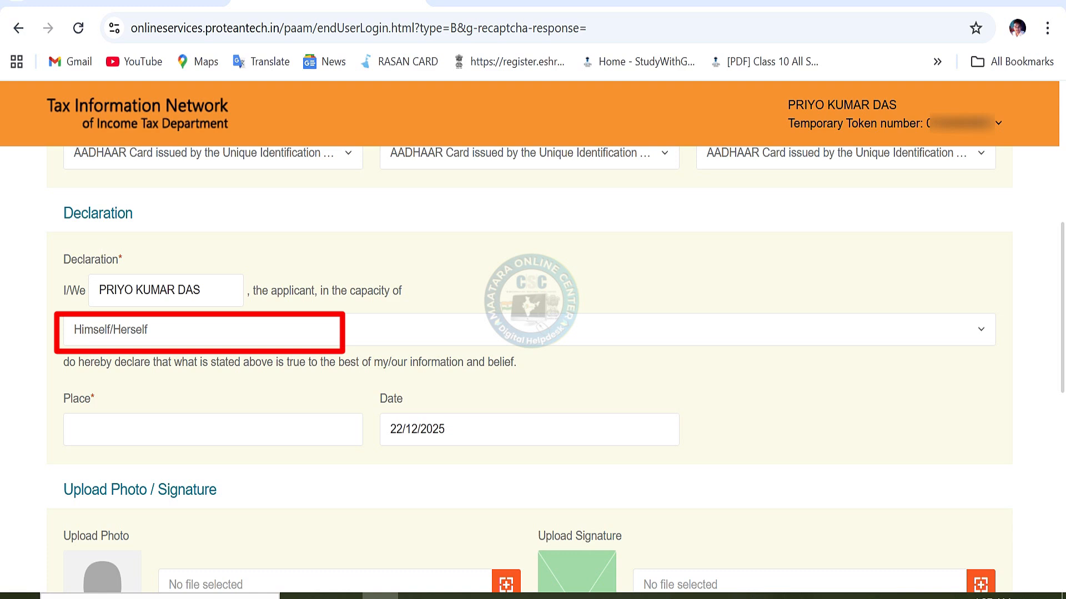
{"action": "left_click", "coordinate": [216, 430]}
{"action": "scroll", "coordinate": [205, 399], "scroll_direction": "down", "scroll_amount": 1}
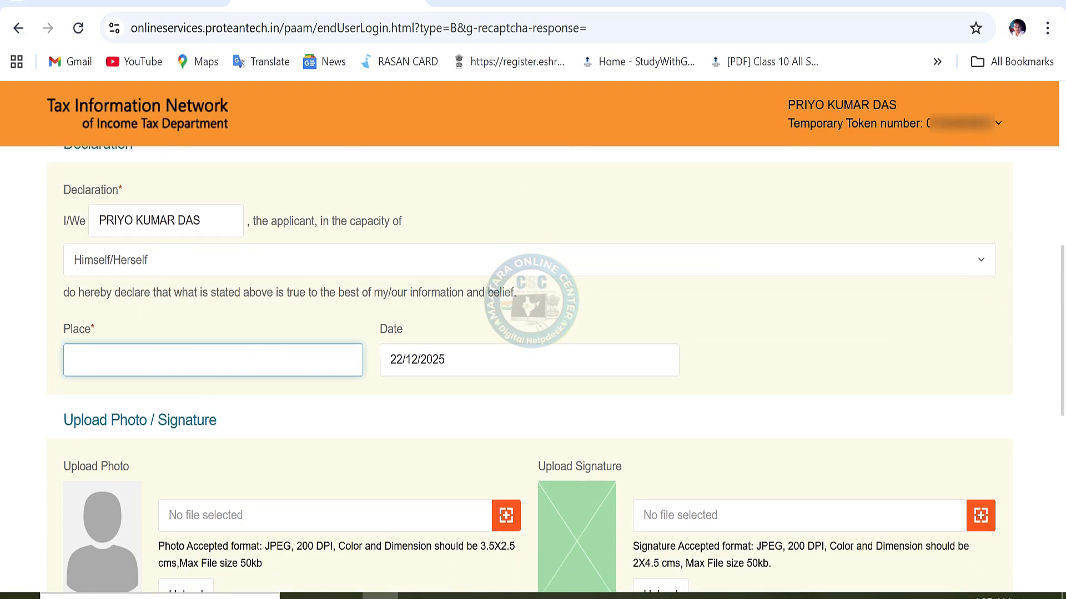
{"action": "type", "text": "CHITORA"}
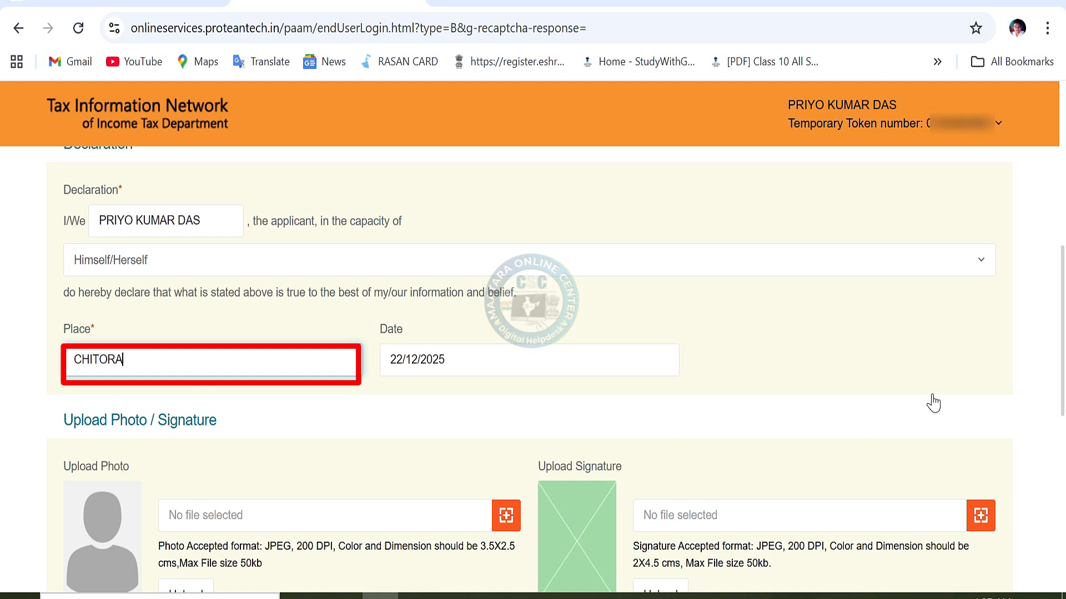
Choose the applicant's scanned signature image from the documents folder and upload it as the signature
{"action": "scroll", "coordinate": [555, 422], "scroll_direction": "down", "scroll_amount": 2}
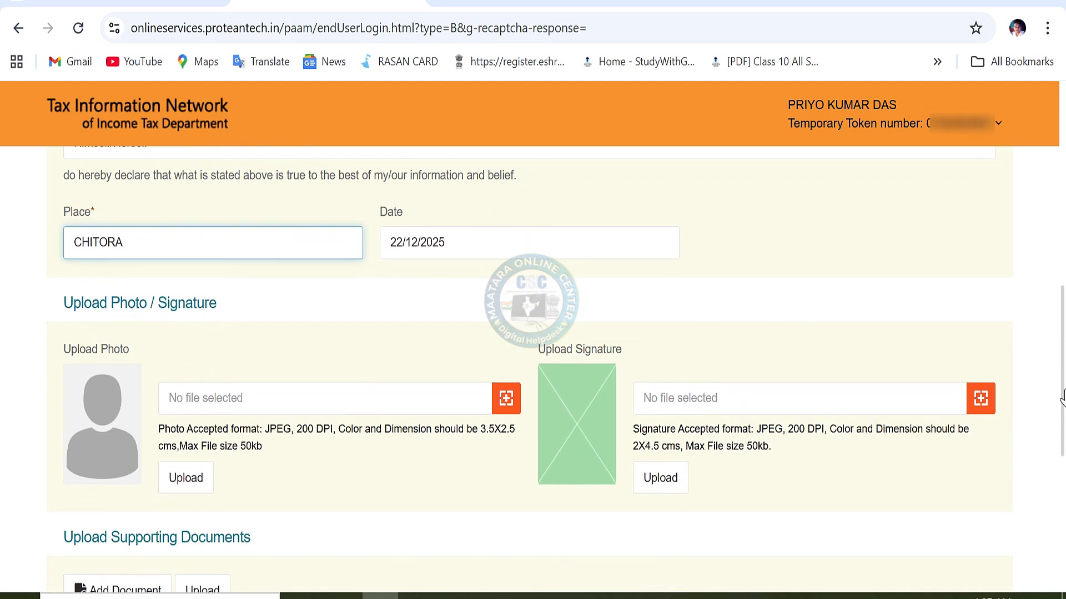
{"action": "scroll", "coordinate": [1061, 391], "scroll_direction": "down", "scroll_amount": 1}
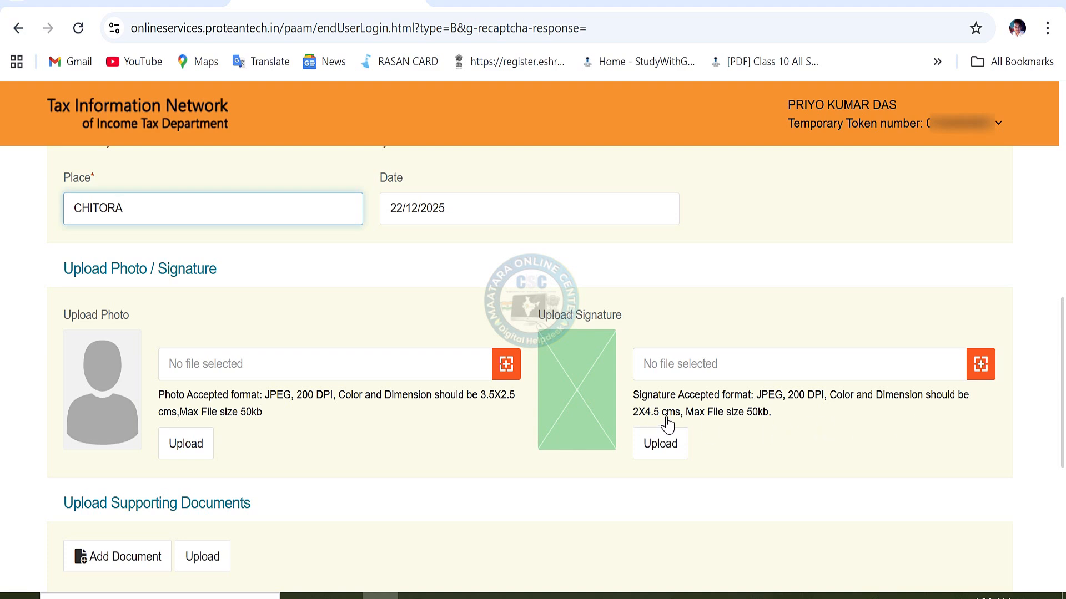
{"action": "scroll", "coordinate": [668, 424], "scroll_direction": "down", "scroll_amount": 4}
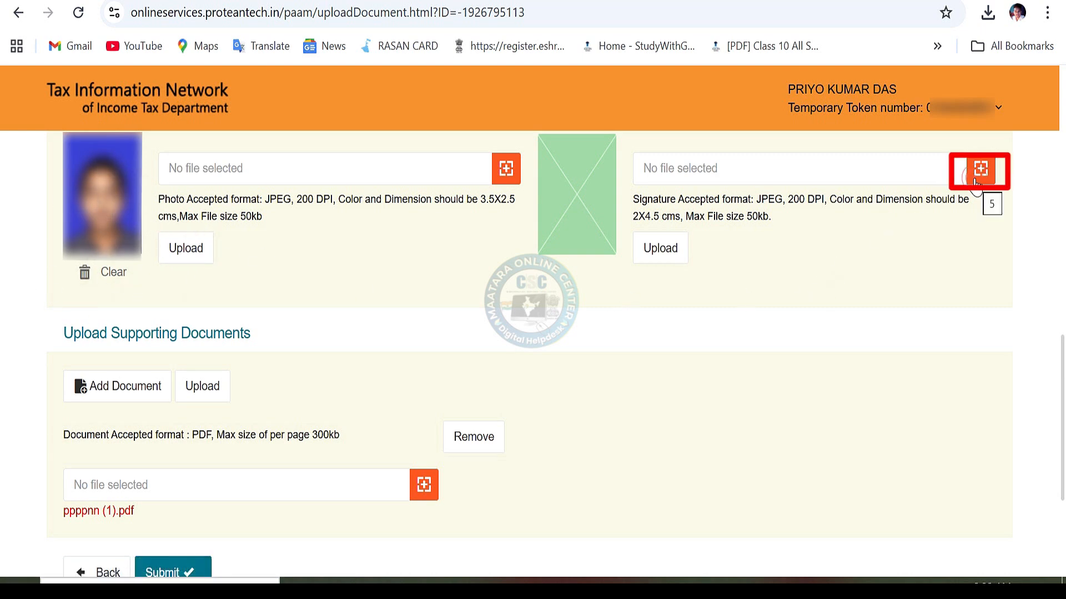
{"action": "left_click", "coordinate": [974, 179]}
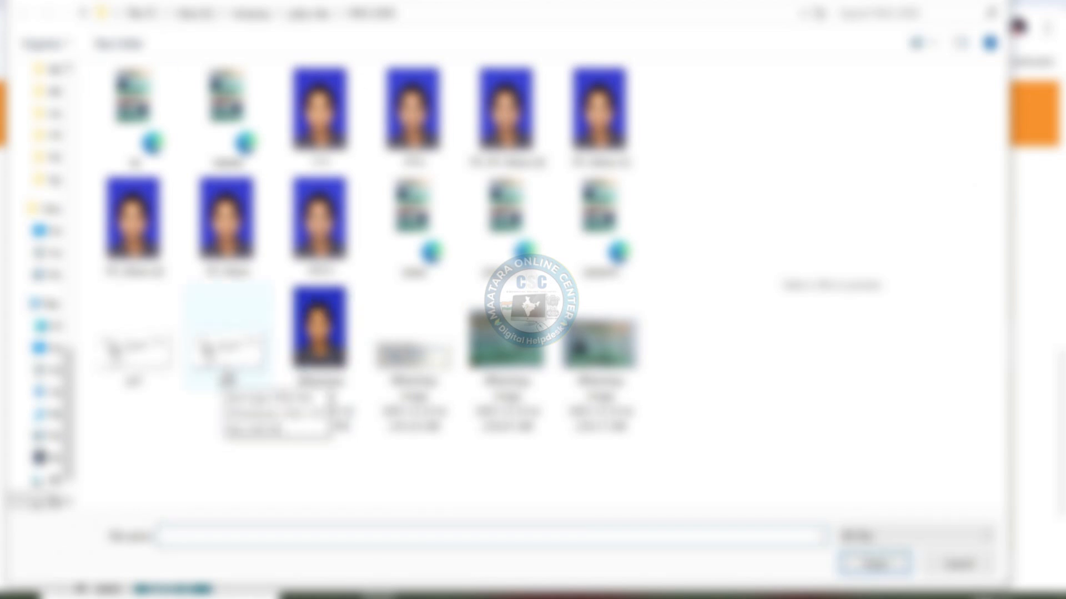
{"action": "left_click", "coordinate": [228, 379]}
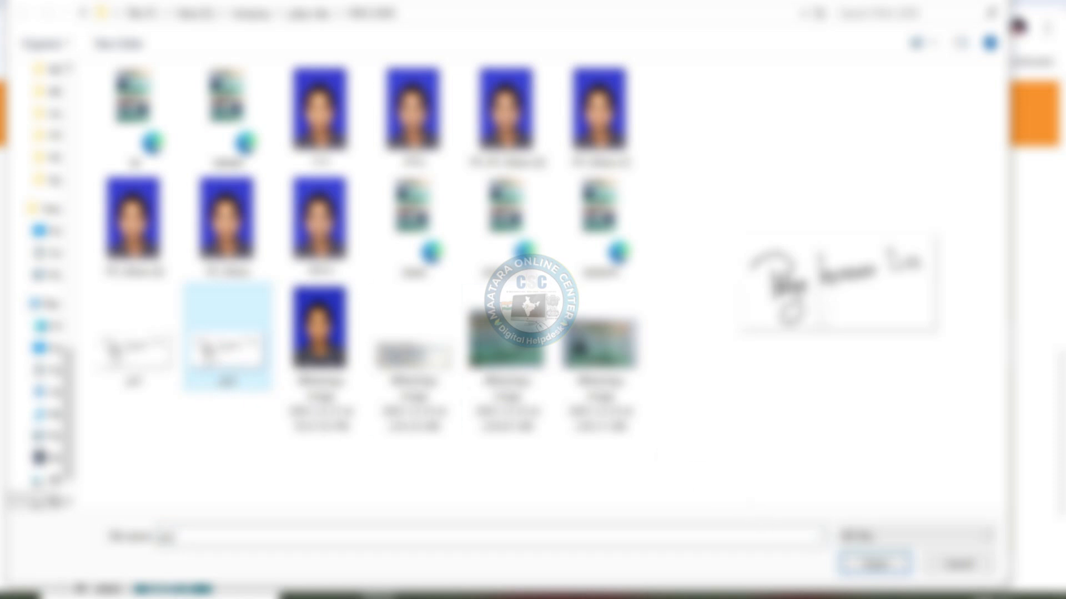
{"action": "left_click", "coordinate": [873, 565]}
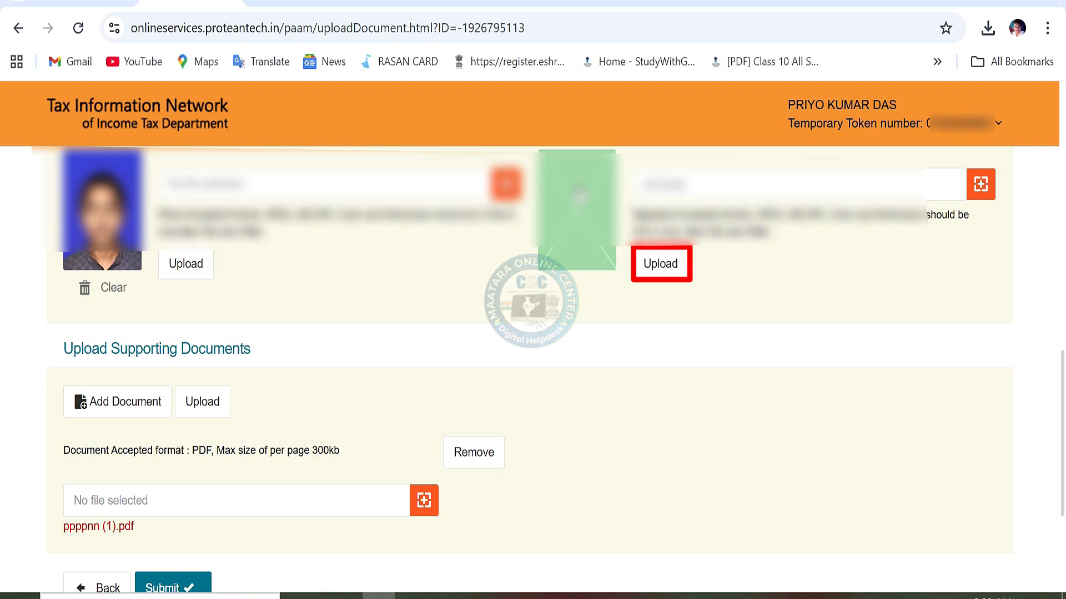
{"action": "left_click", "coordinate": [662, 266]}
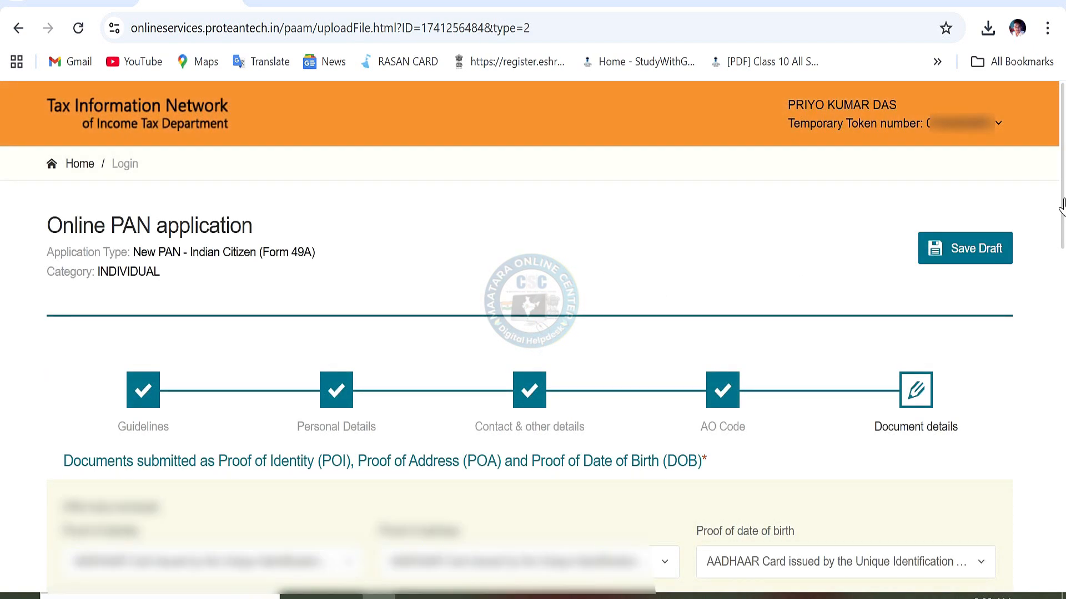
Check the uploaded photo, signature and supporting document ppppnn (1).pdf, and submit the application form
{"action": "left_click_drag", "start_coordinate": [1061, 216], "coordinate": [1061, 434]}
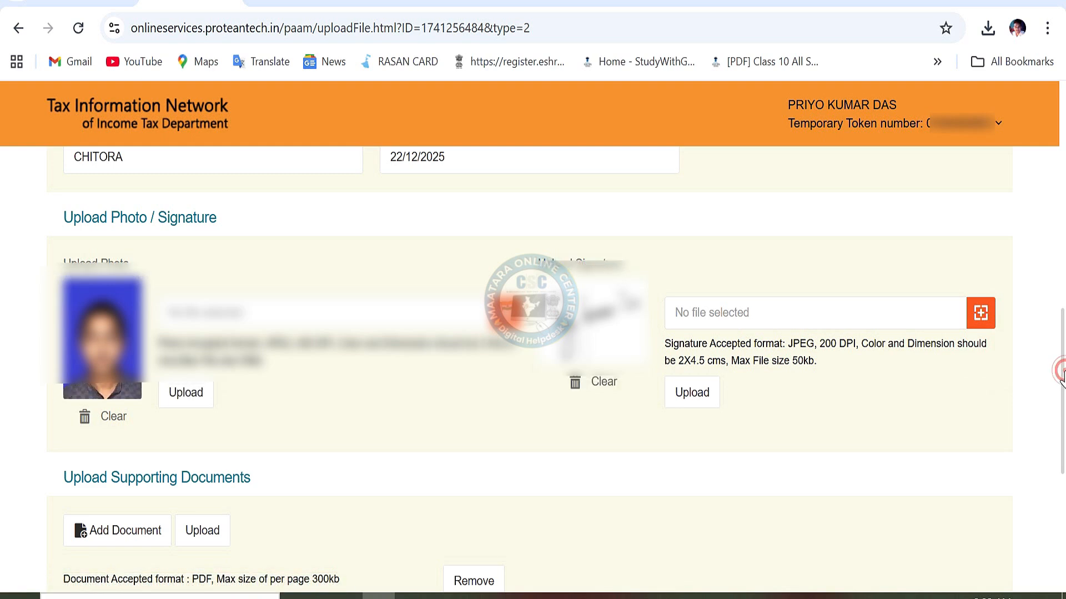
{"action": "scroll", "coordinate": [1061, 417], "scroll_direction": "down", "scroll_amount": 2}
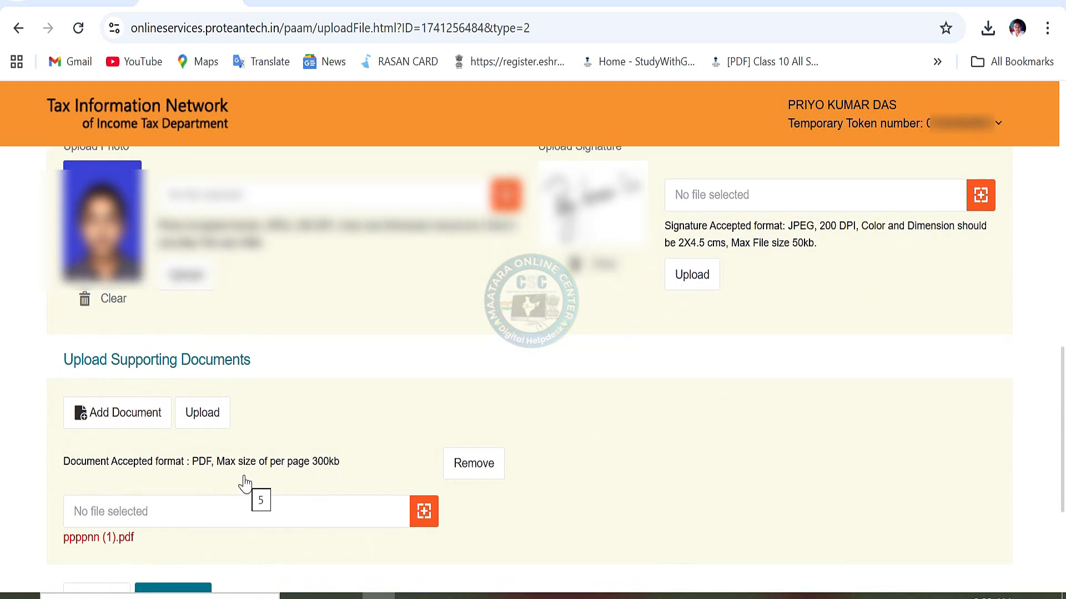
{"action": "scroll", "coordinate": [1061, 421], "scroll_direction": "down", "scroll_amount": 1}
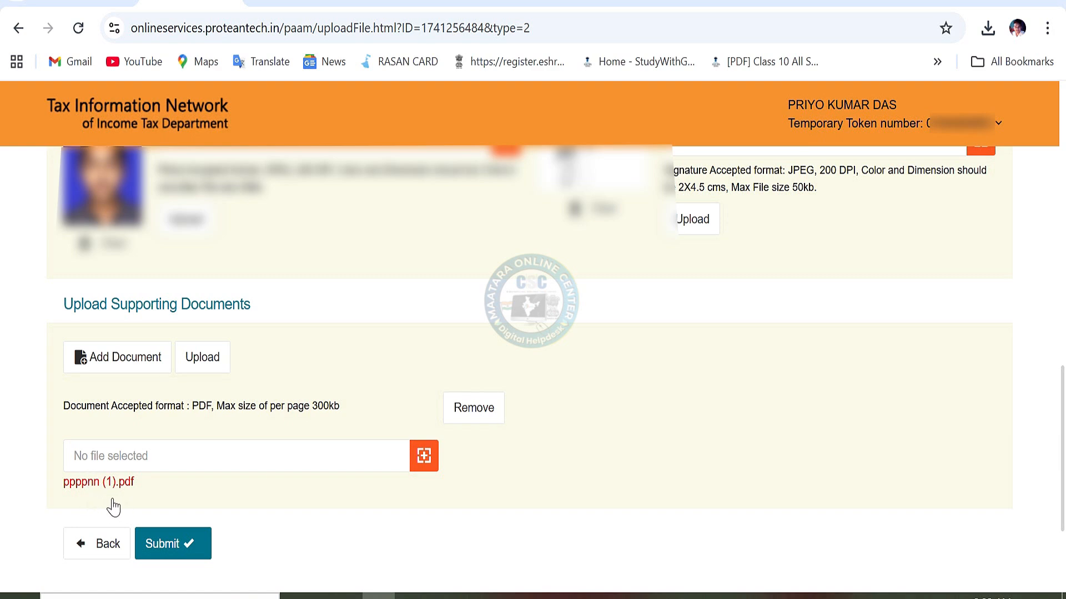
{"action": "left_click", "coordinate": [189, 547]}
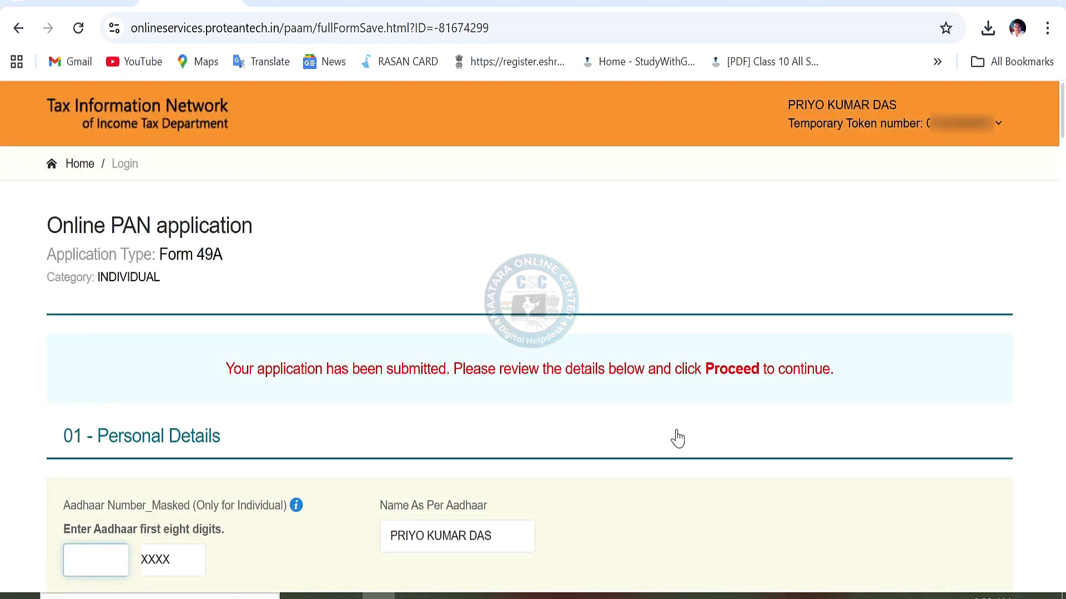
Go to the field for the first eight Aadhaar digits in the personal details of the application review
{"action": "left_click", "coordinate": [1061, 136]}
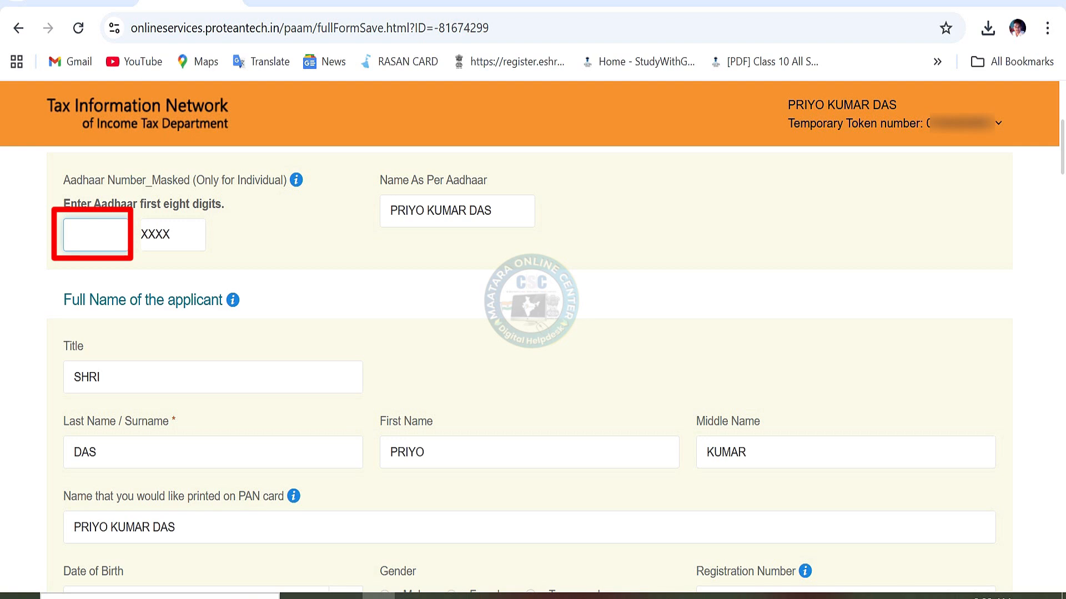
{"action": "left_click_drag", "start_coordinate": [160, 209], "coordinate": [273, 217]}
{"action": "left_click", "coordinate": [96, 235]}
Review the application from the applicant's and parents' details to the supporting documents, and proceed to the payment page
{"action": "scroll", "coordinate": [1062, 214], "scroll_direction": "down", "scroll_amount": 14}
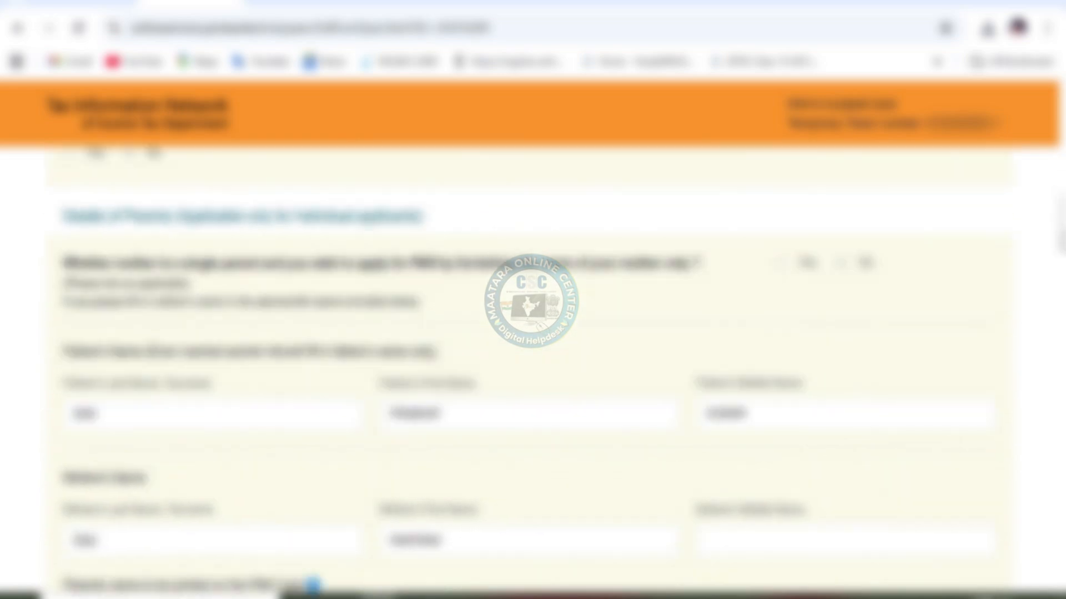
{"action": "scroll", "coordinate": [529, 386], "scroll_direction": "up", "scroll_amount": 10}
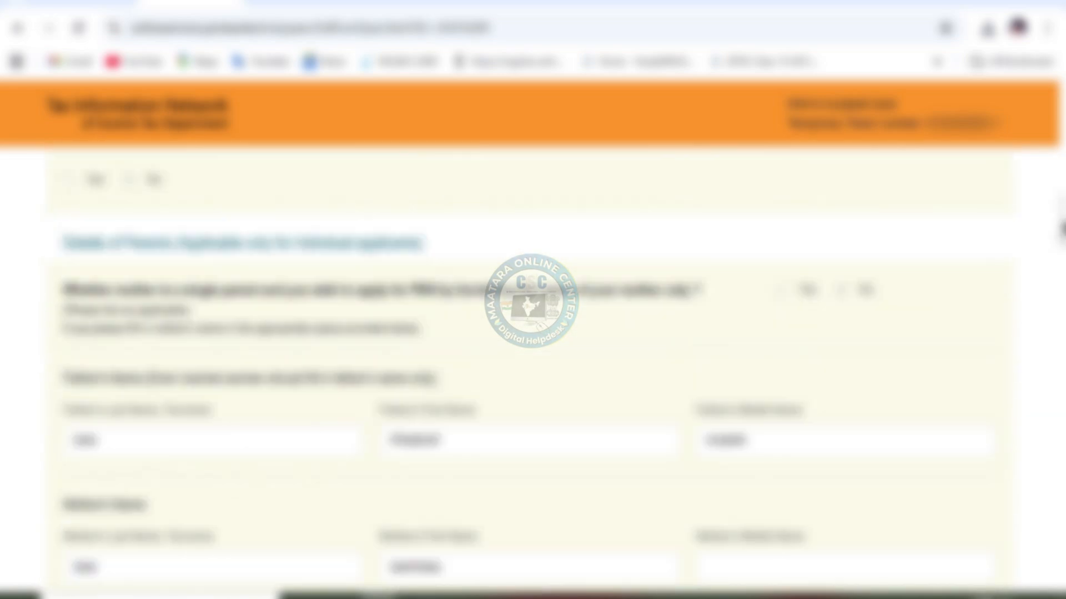
{"action": "scroll", "coordinate": [529, 333], "scroll_direction": "up", "scroll_amount": 4}
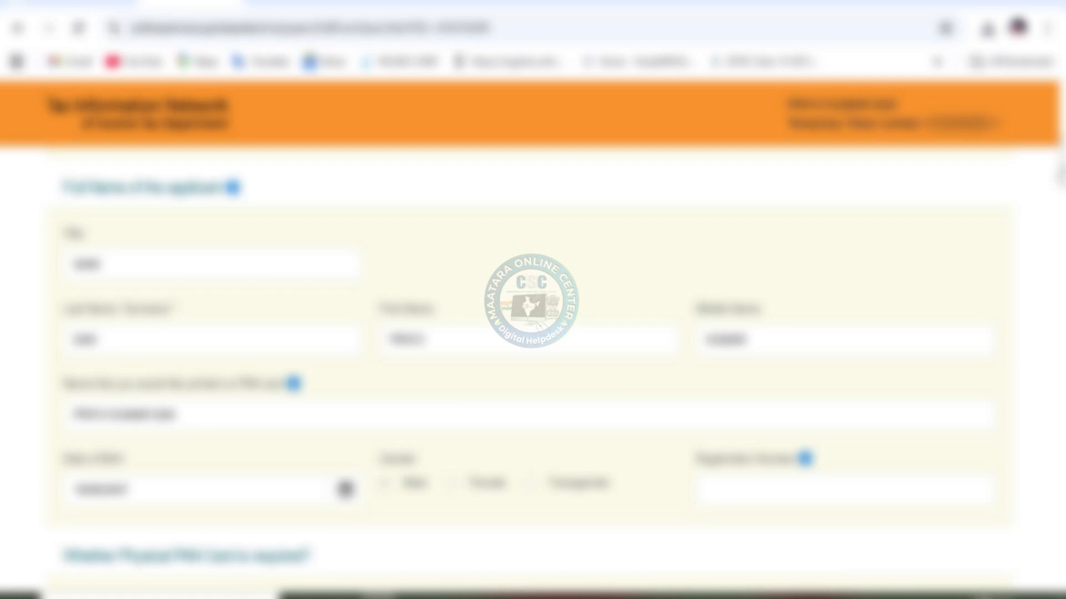
{"action": "scroll", "coordinate": [529, 333], "scroll_direction": "down", "scroll_amount": 12}
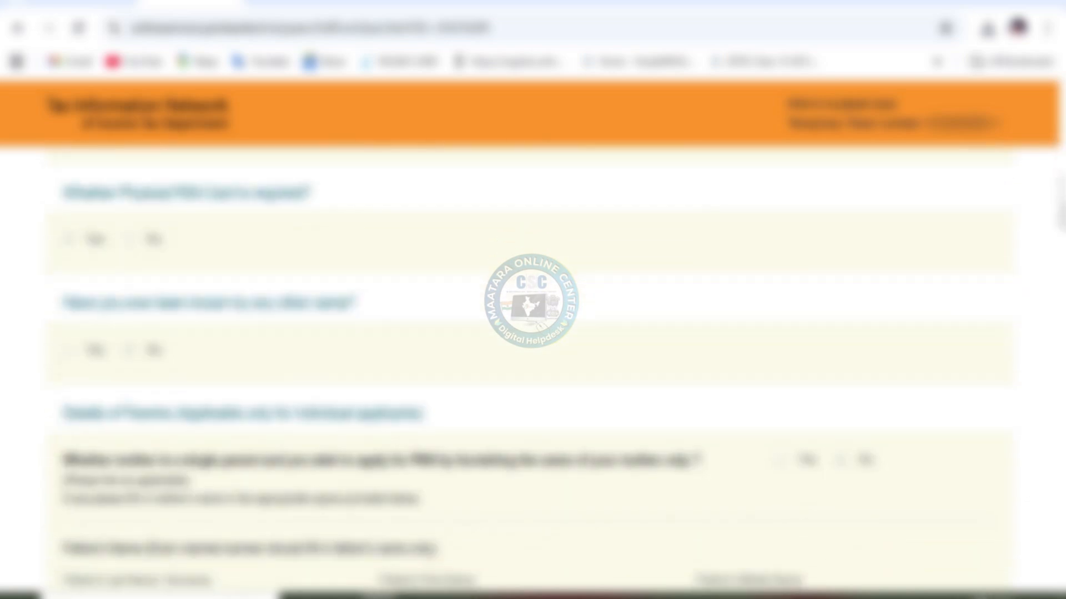
{"action": "scroll", "coordinate": [529, 333], "scroll_direction": "down", "scroll_amount": 18}
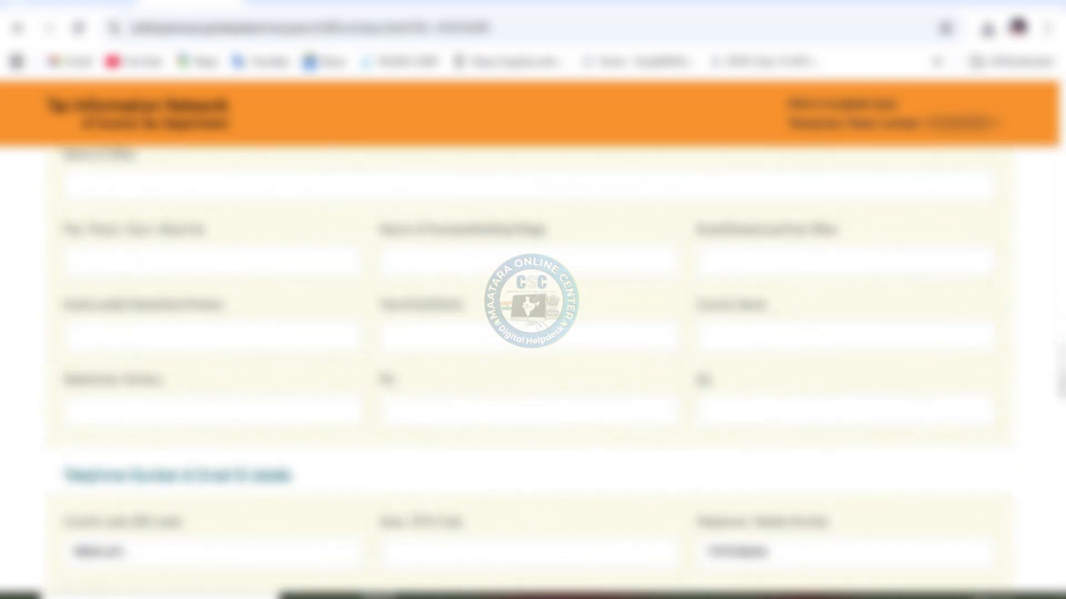
{"action": "scroll", "coordinate": [530, 333], "scroll_direction": "down", "scroll_amount": 20}
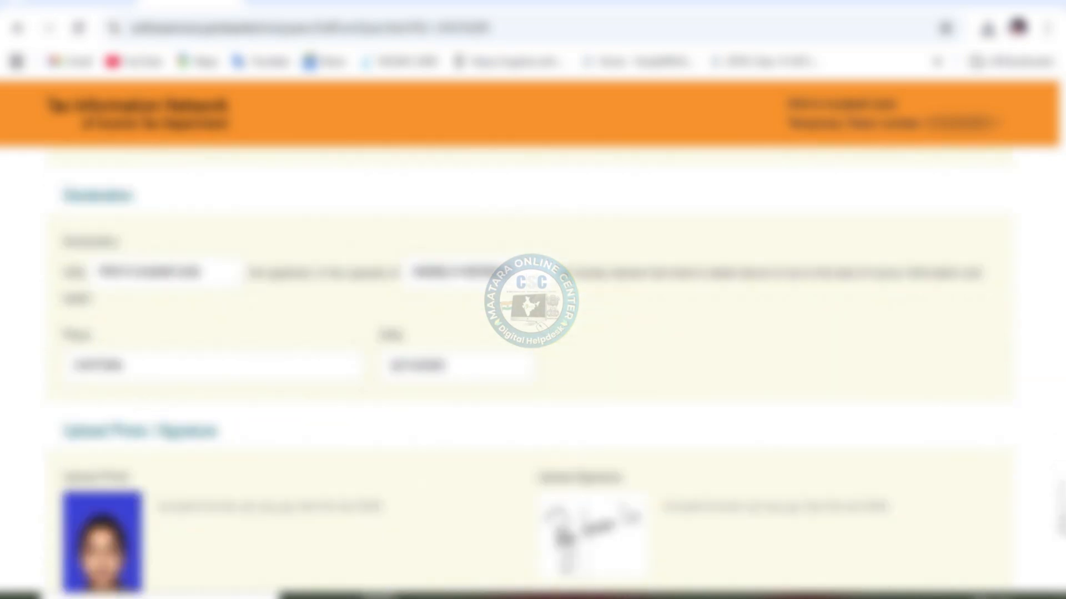
{"action": "scroll", "coordinate": [498, 462], "scroll_direction": "down", "scroll_amount": 5}
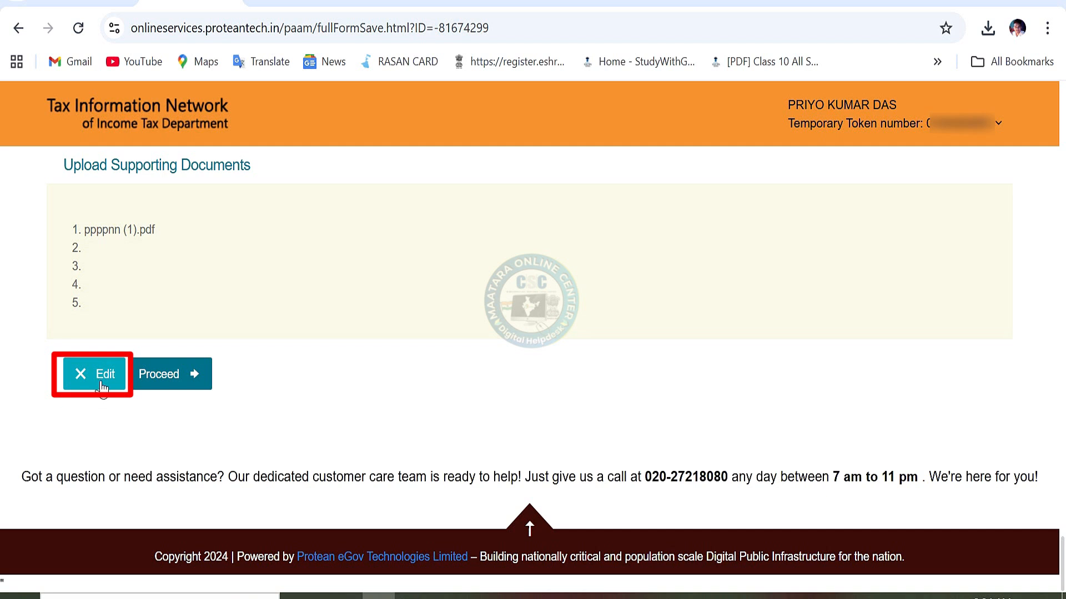
{"action": "left_click", "coordinate": [190, 391]}
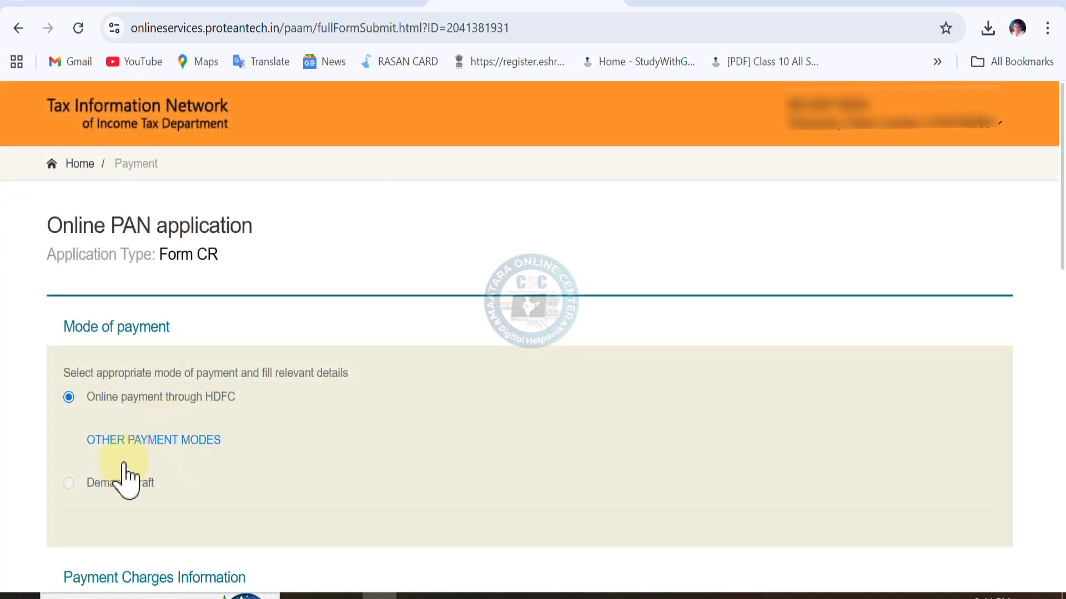
Keep online payment through HDFC, agree to the terms of service and proceed to the payment gateway
{"action": "left_click_drag", "start_coordinate": [1058, 226], "coordinate": [1059, 519]}
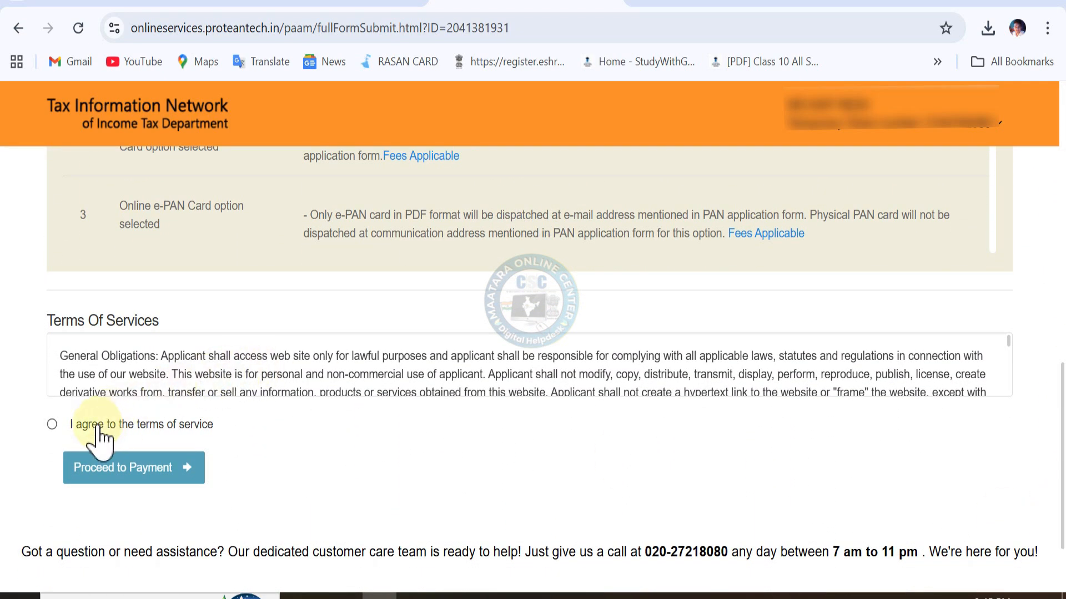
{"action": "left_click", "coordinate": [53, 424]}
{"action": "left_click", "coordinate": [179, 360]}
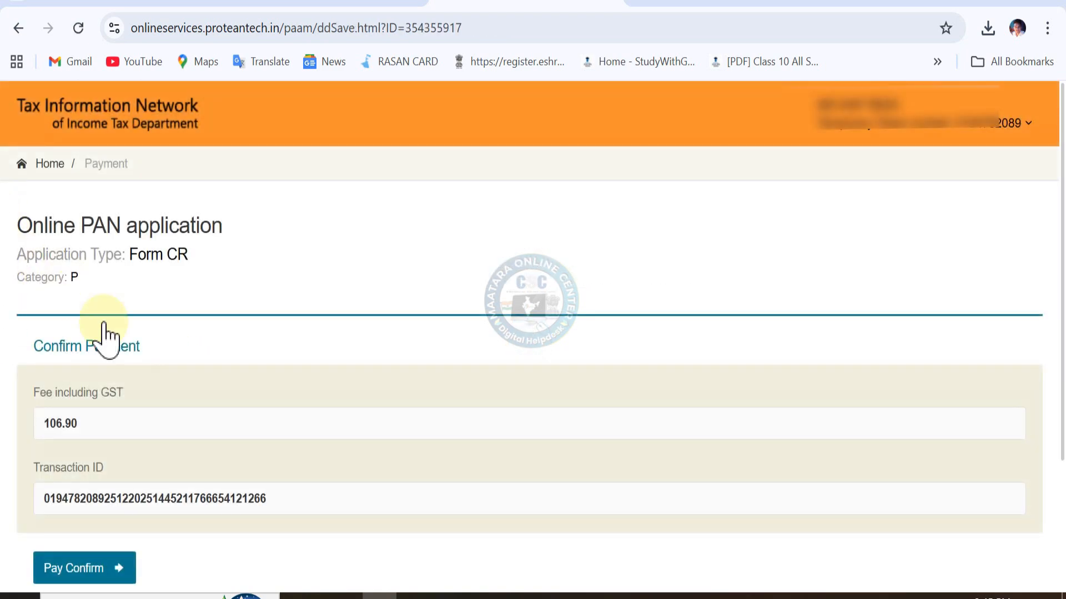
{"action": "left_click_drag", "start_coordinate": [1062, 255], "coordinate": [1061, 350]}
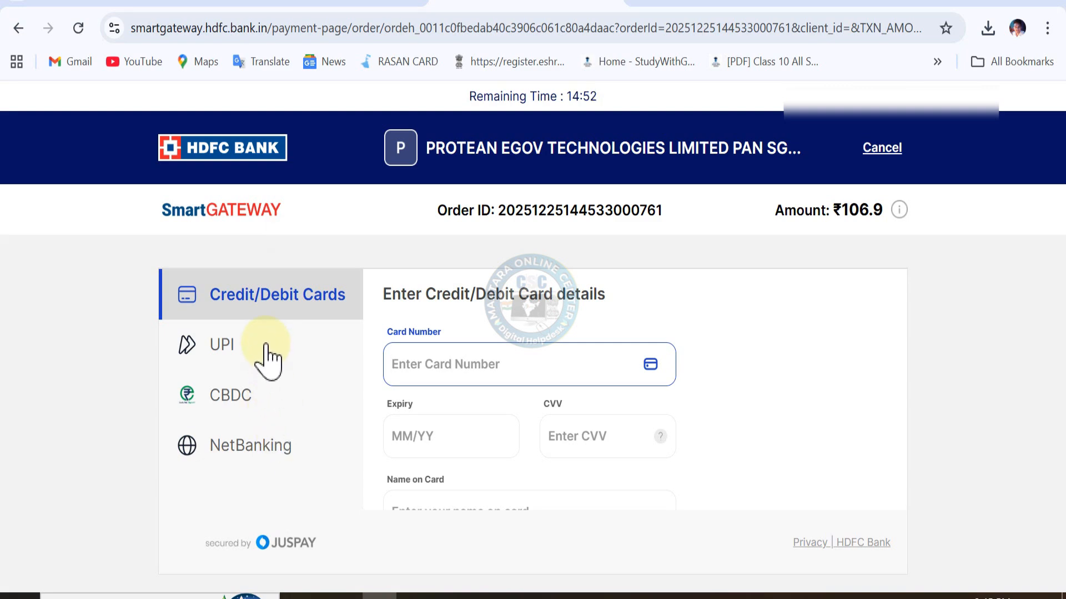
Look through the CBDC, NetBanking and UPI payment options, and generate a UPI QR code to pay the application fee
{"action": "left_click", "coordinate": [265, 355]}
{"action": "left_click", "coordinate": [267, 396]}
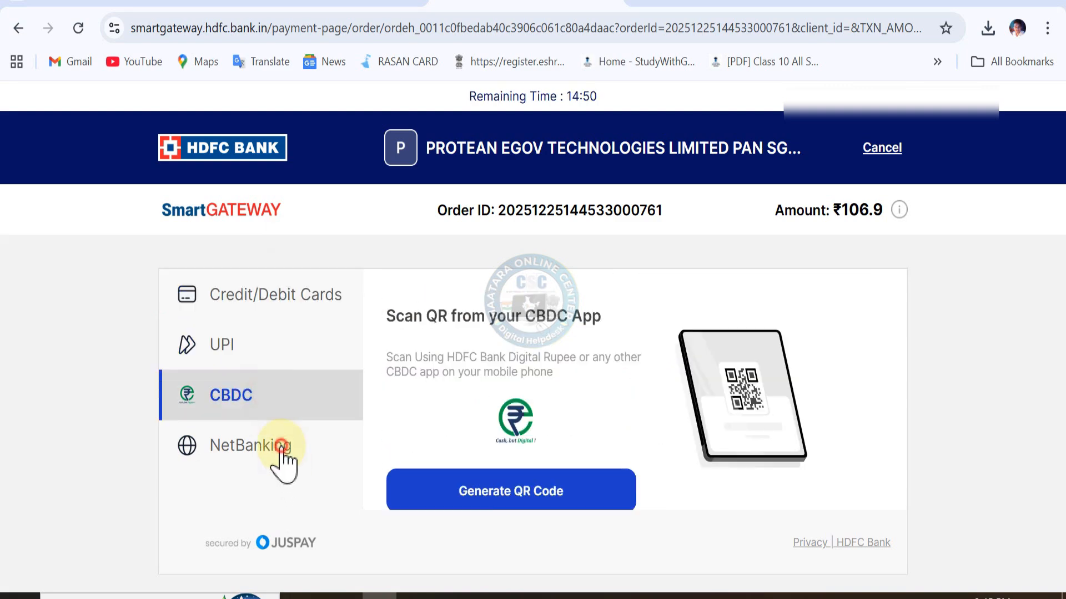
{"action": "left_click", "coordinate": [276, 444]}
{"action": "left_click", "coordinate": [253, 358]}
{"action": "scroll", "coordinate": [374, 386], "scroll_direction": "down", "scroll_amount": 2}
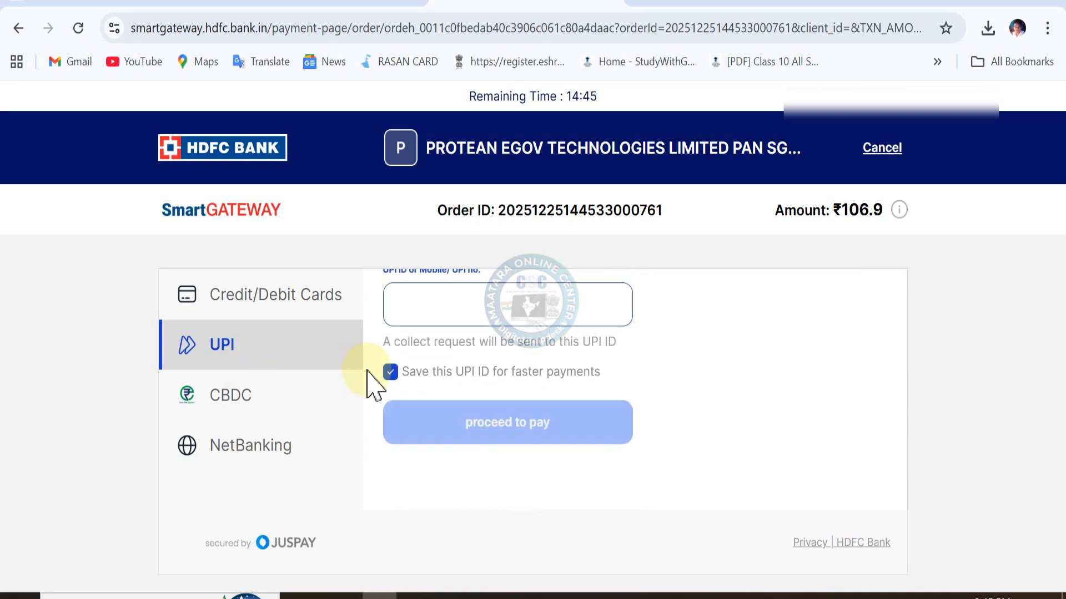
{"action": "scroll", "coordinate": [409, 388], "scroll_direction": "up", "scroll_amount": 5}
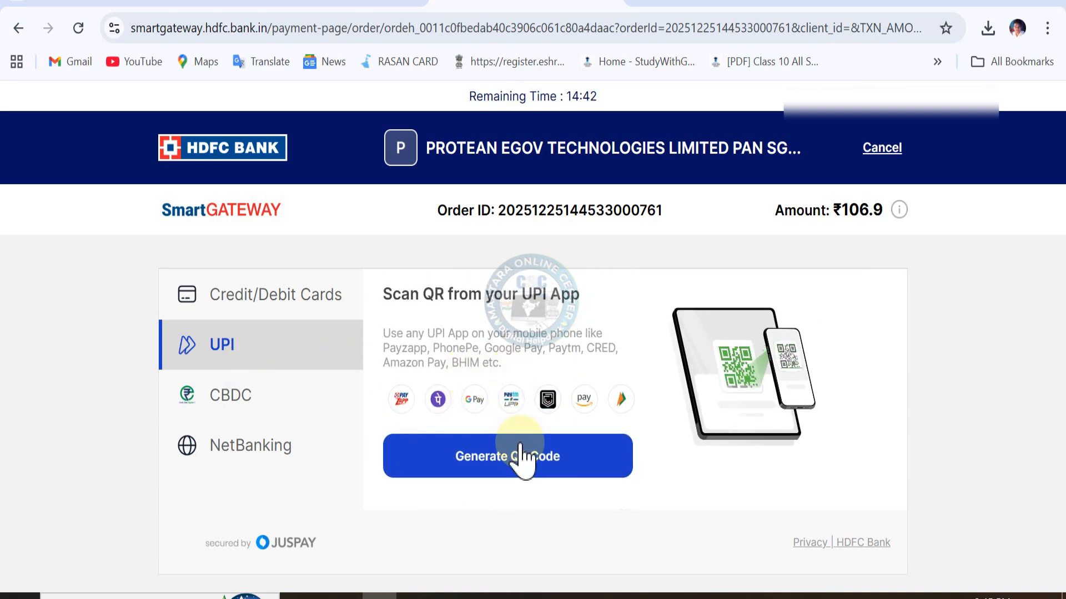
{"action": "left_click", "coordinate": [521, 458]}
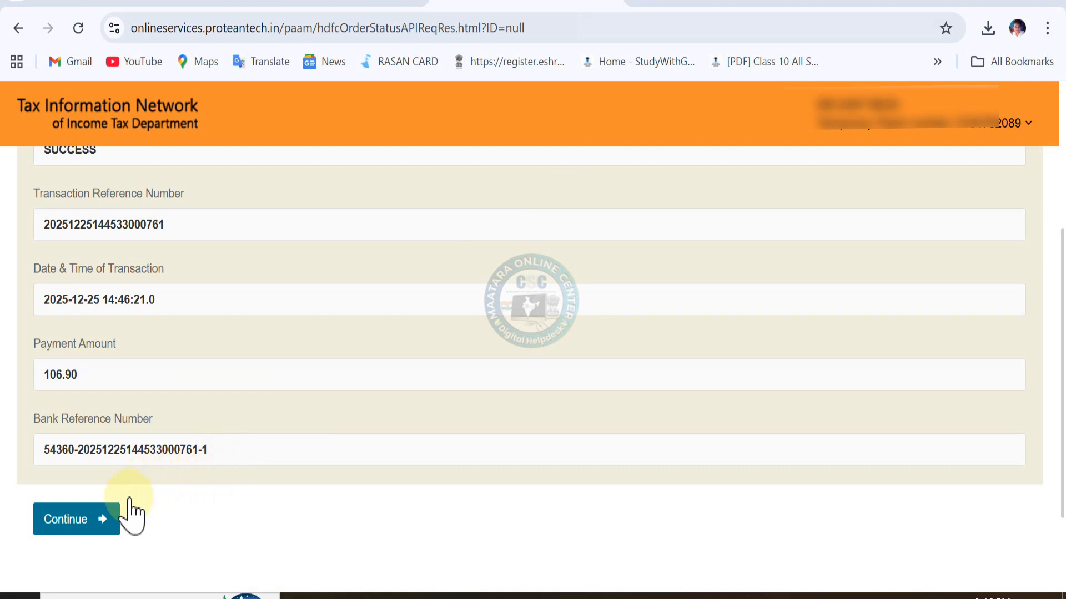
Continue from the payment receipt, consent to using the Aadhaar details for e-signing, and authenticate the Aadhaar
{"action": "left_click", "coordinate": [104, 525]}
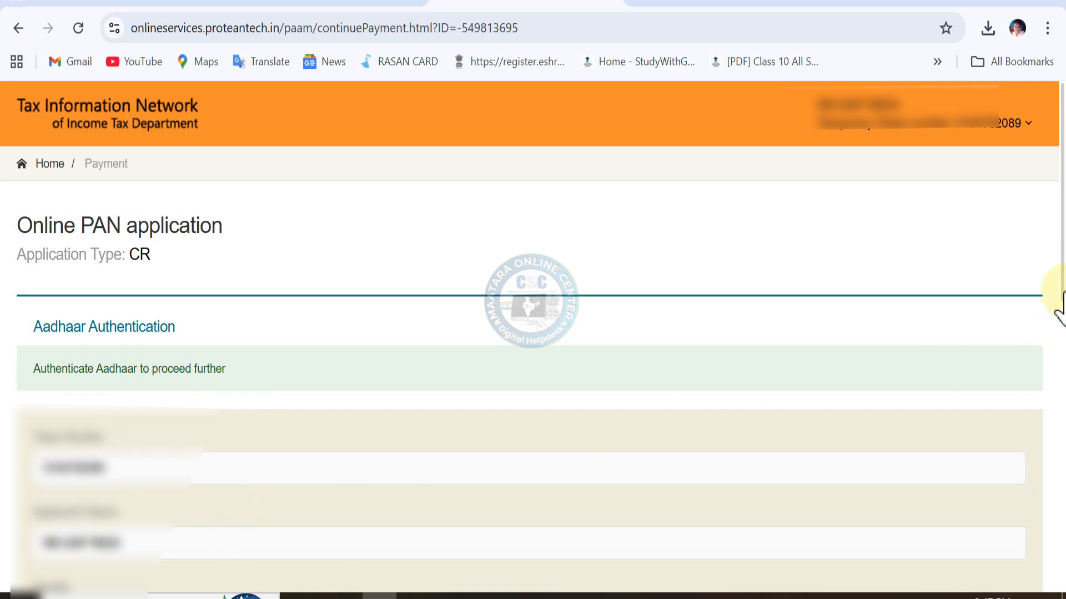
{"action": "left_click_drag", "start_coordinate": [1059, 276], "coordinate": [1059, 463]}
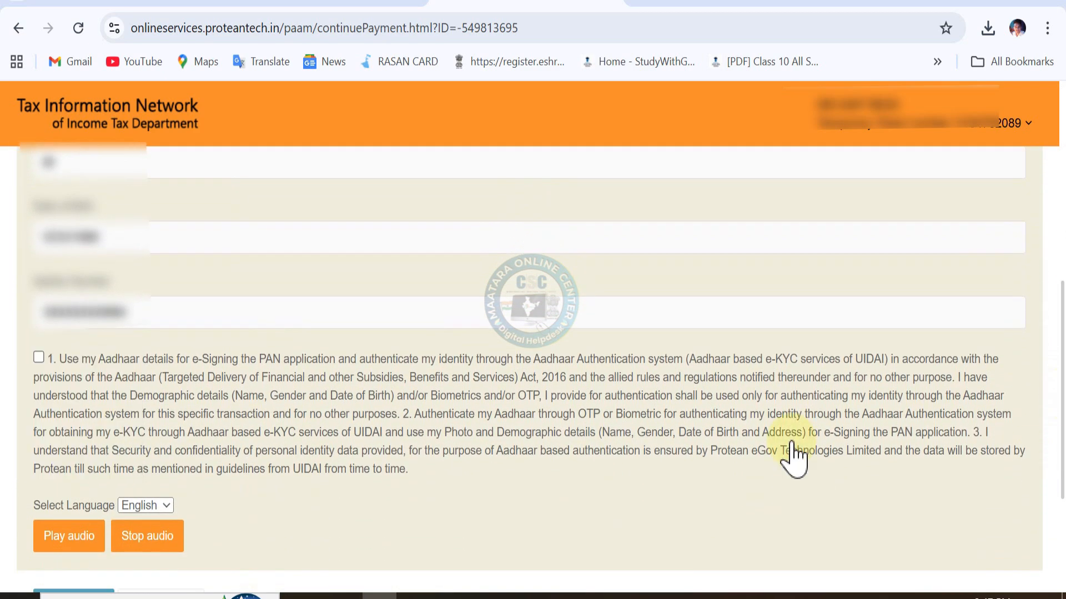
{"action": "left_click", "coordinate": [45, 360]}
{"action": "left_click_drag", "start_coordinate": [1056, 438], "coordinate": [1060, 516]}
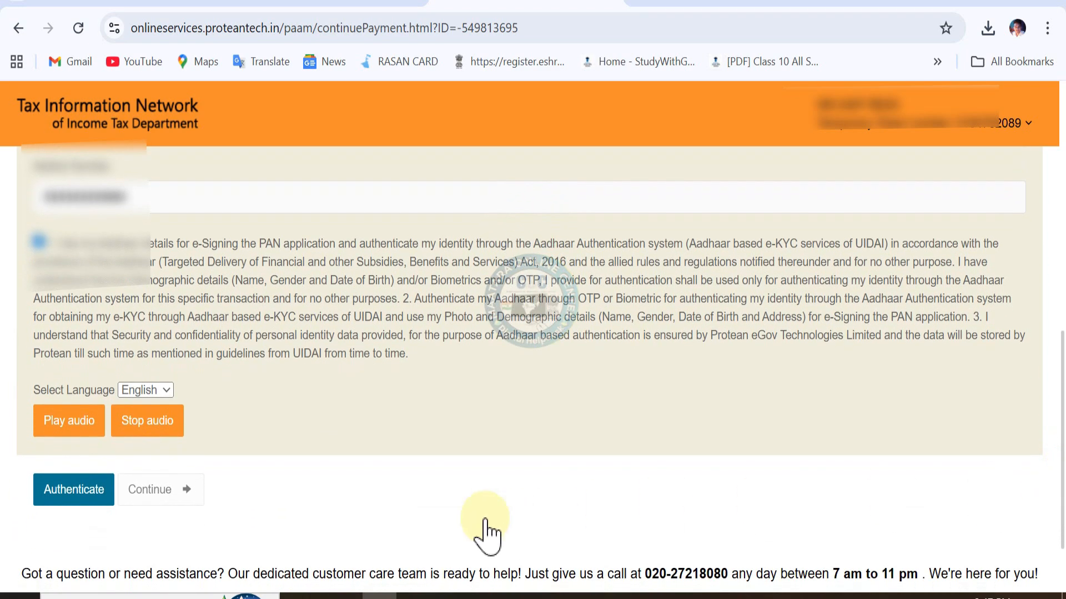
{"action": "left_click", "coordinate": [86, 499]}
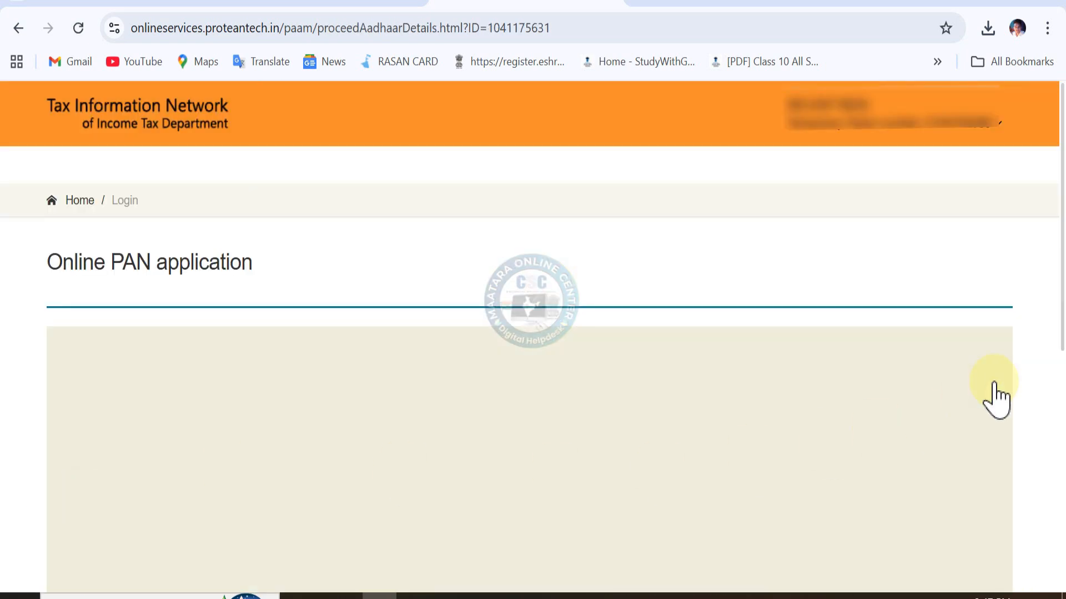
Generate the Aadhaar OTP, enter it in the OTP verification form and submit it
{"action": "left_click_drag", "start_coordinate": [1060, 262], "coordinate": [1063, 441]}
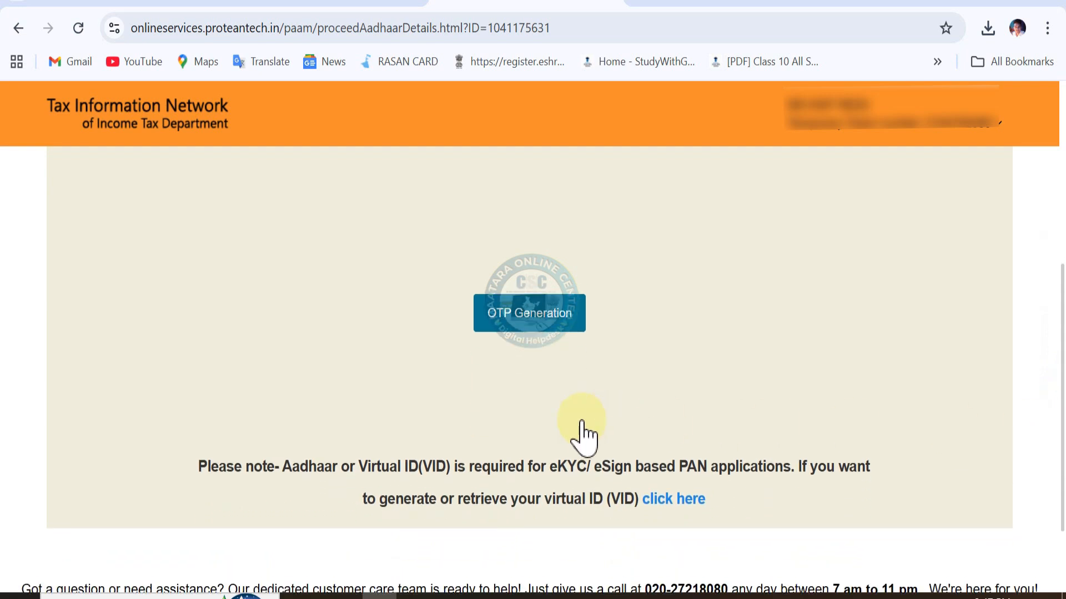
{"action": "left_click", "coordinate": [539, 325]}
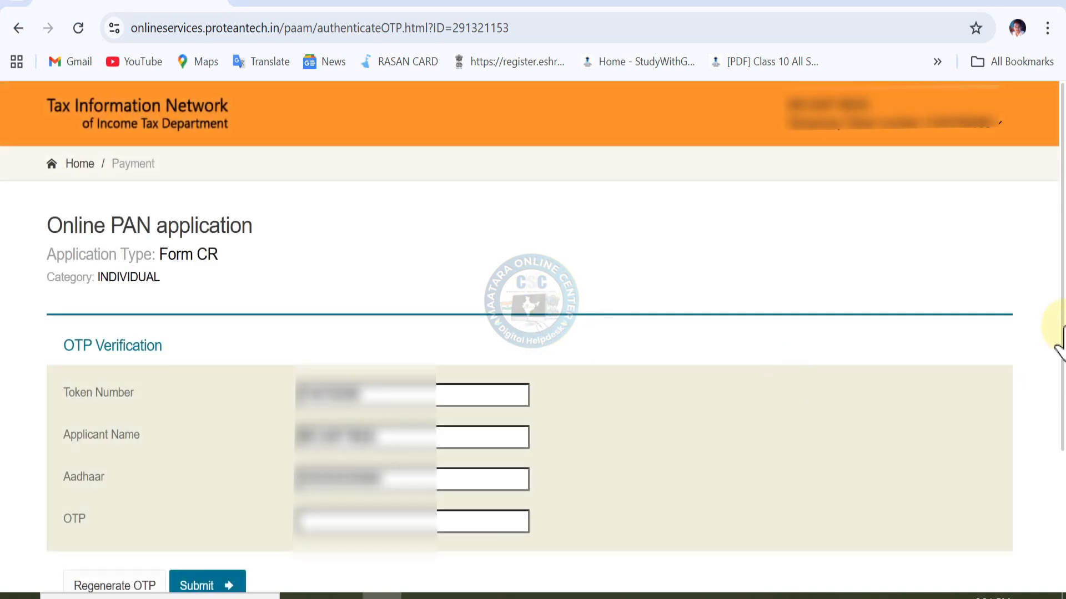
{"action": "left_click_drag", "start_coordinate": [1061, 282], "coordinate": [1061, 344]}
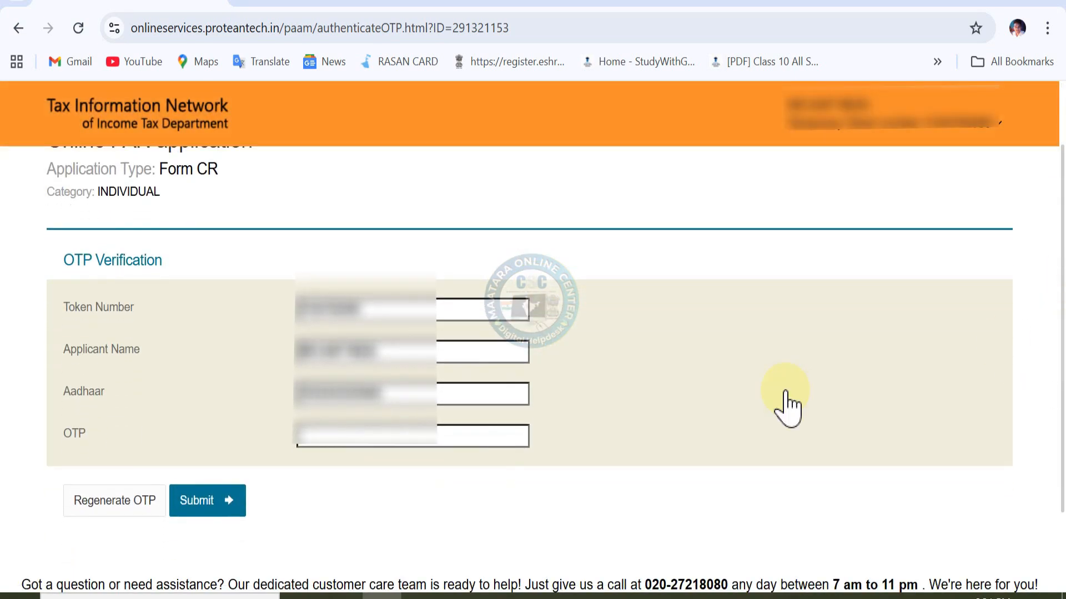
{"action": "left_click", "coordinate": [383, 440]}
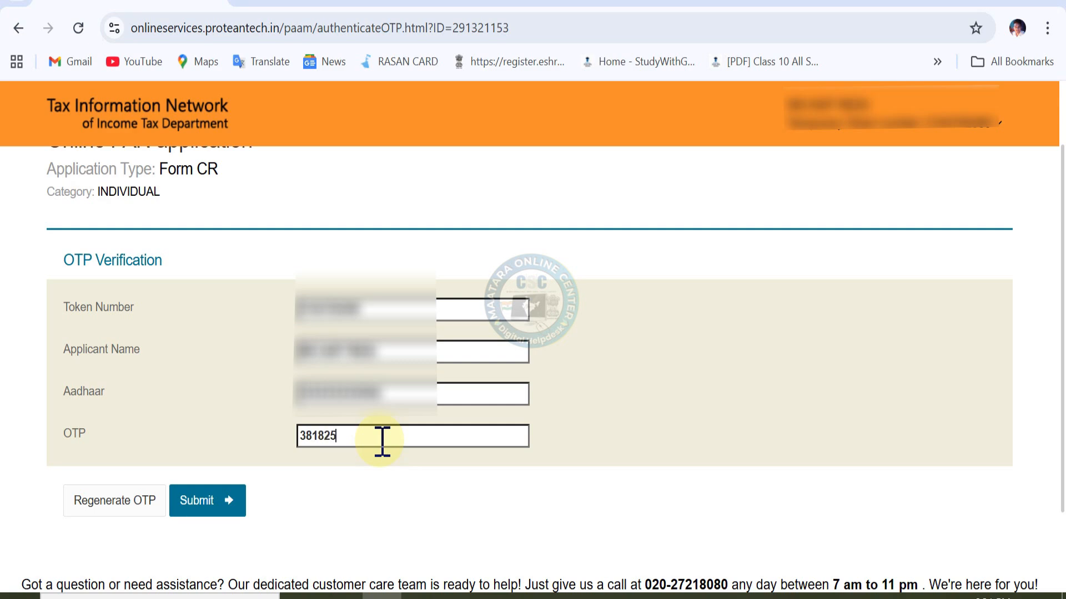
{"action": "left_click", "coordinate": [223, 514]}
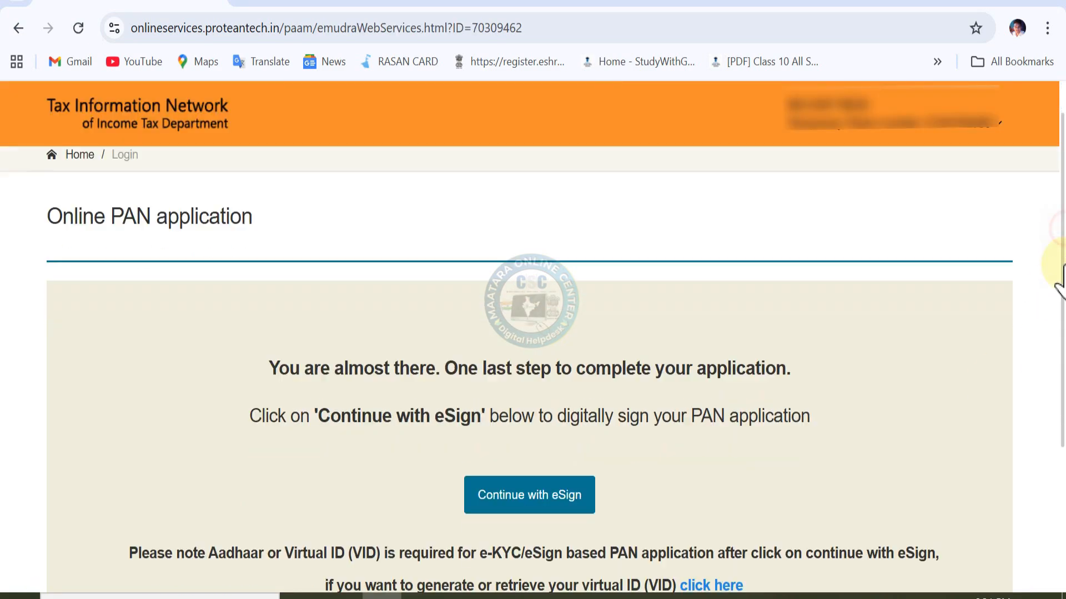
Continue with eSign, authorize Protean with English as the consent language, and enter the applicant's VID/Aadhaar number to request an OTP
{"action": "scroll", "coordinate": [445, 285], "scroll_direction": "down", "scroll_amount": 2}
{"action": "scroll", "coordinate": [537, 362], "scroll_direction": "down", "scroll_amount": 2}
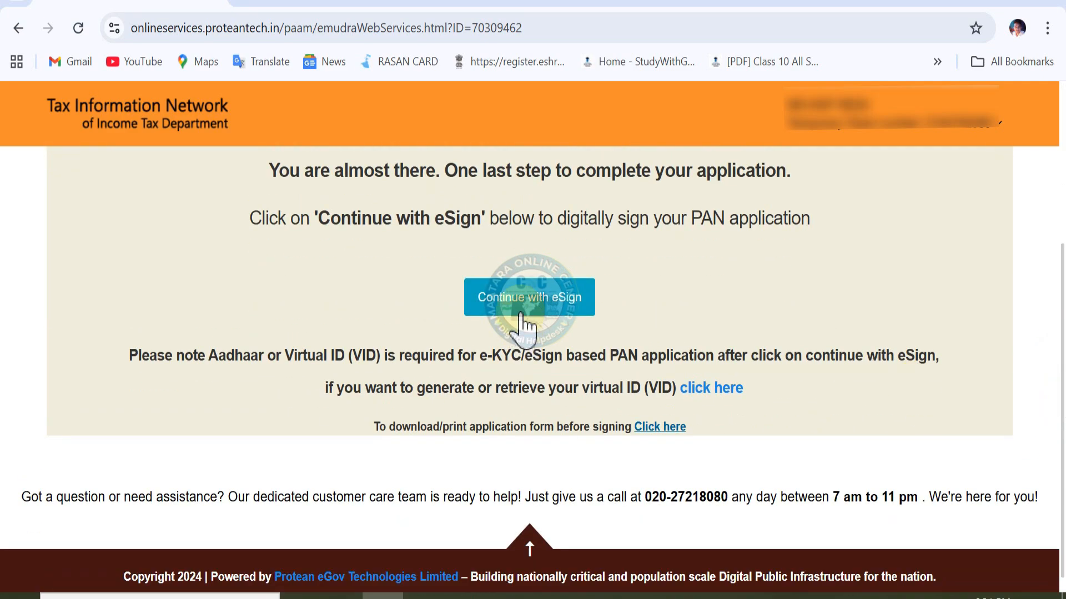
{"action": "left_click", "coordinate": [522, 314]}
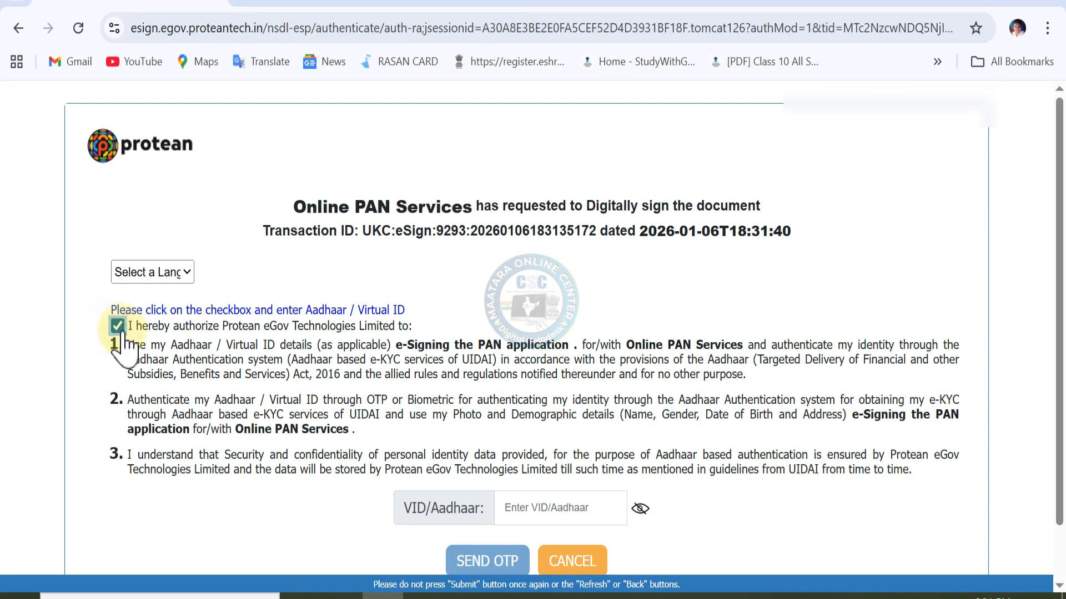
{"action": "left_click", "coordinate": [526, 517]}
{"action": "type", "text": "•••••"}
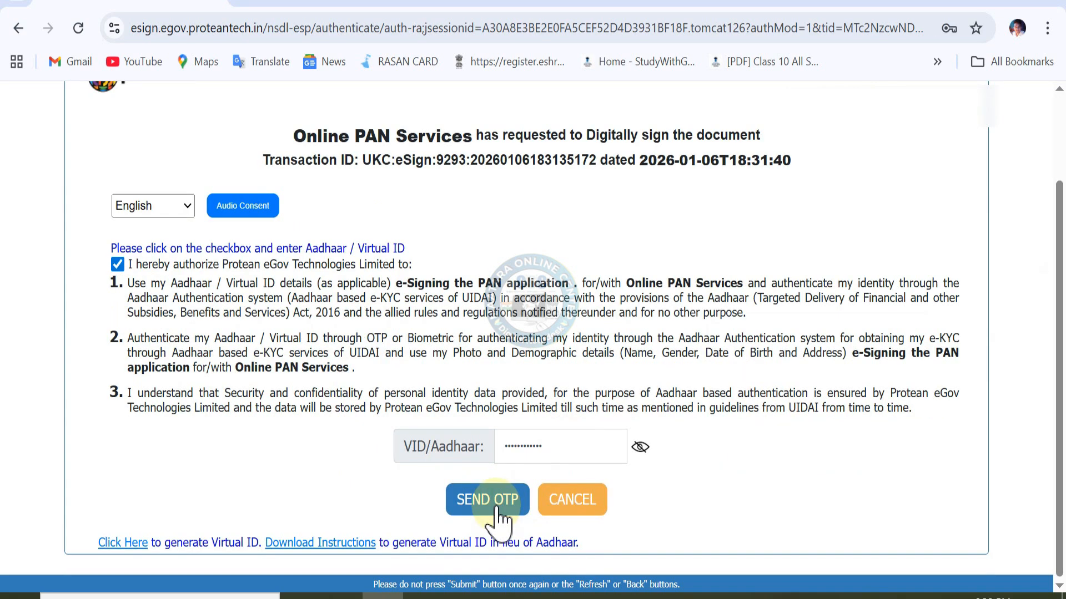
{"action": "left_click", "coordinate": [498, 508]}
Enter the eSign OTP, reveal it for checking, and verify it to digitally sign the application
{"action": "left_click", "coordinate": [531, 448]}
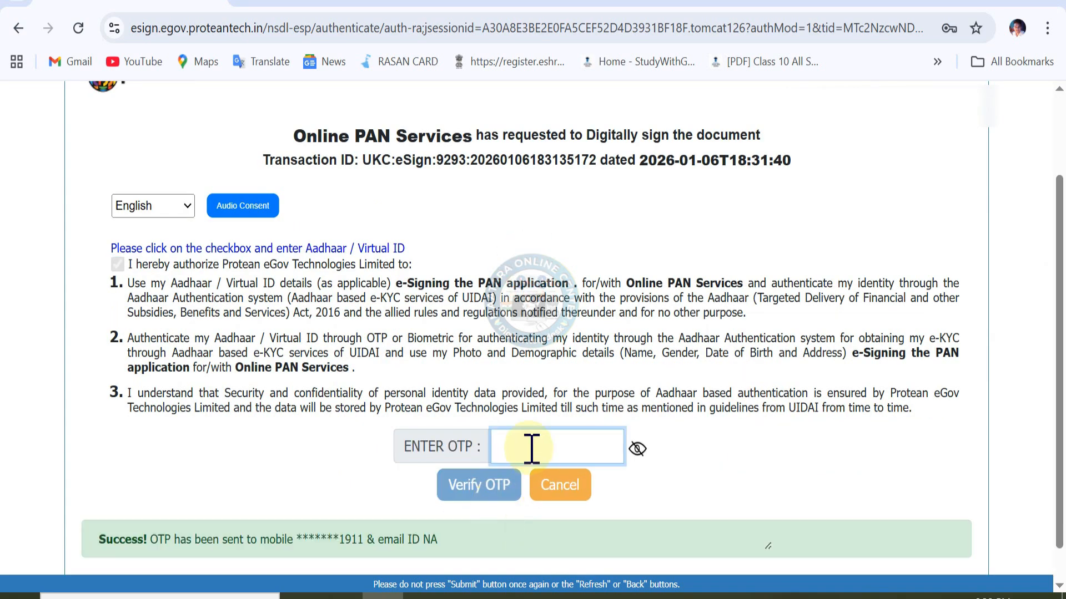
{"action": "left_click", "coordinate": [375, 546]}
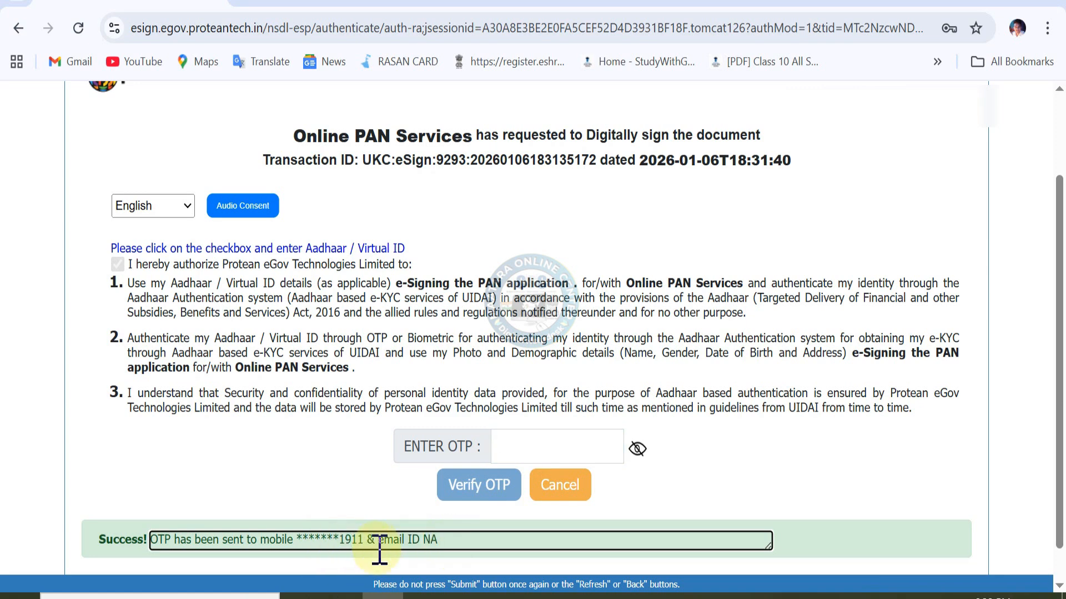
{"action": "left_click", "coordinate": [526, 451]}
{"action": "left_click", "coordinate": [638, 450]}
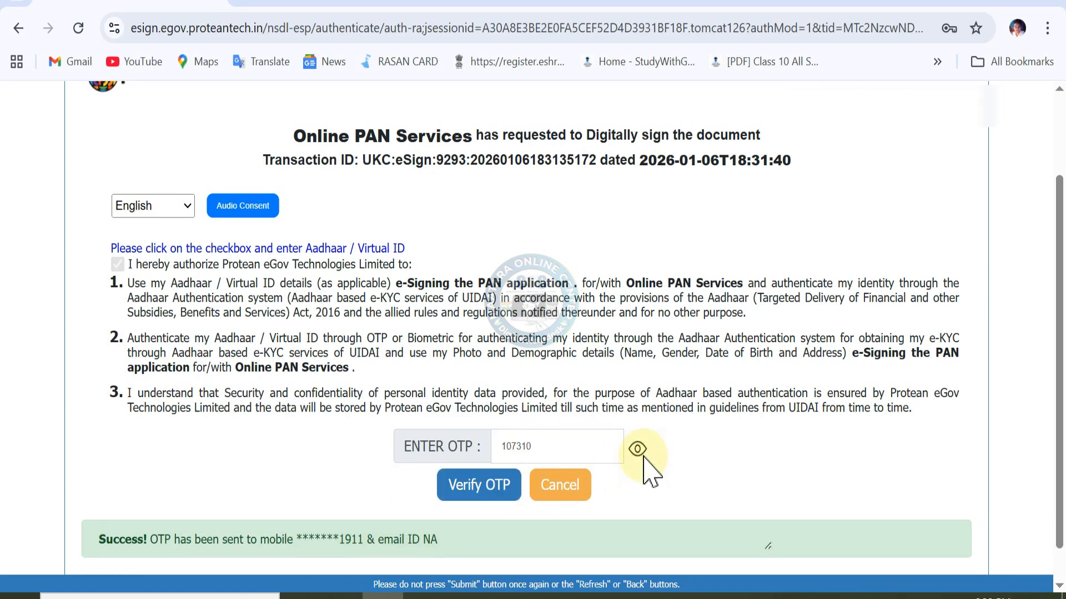
{"action": "left_click", "coordinate": [494, 494]}
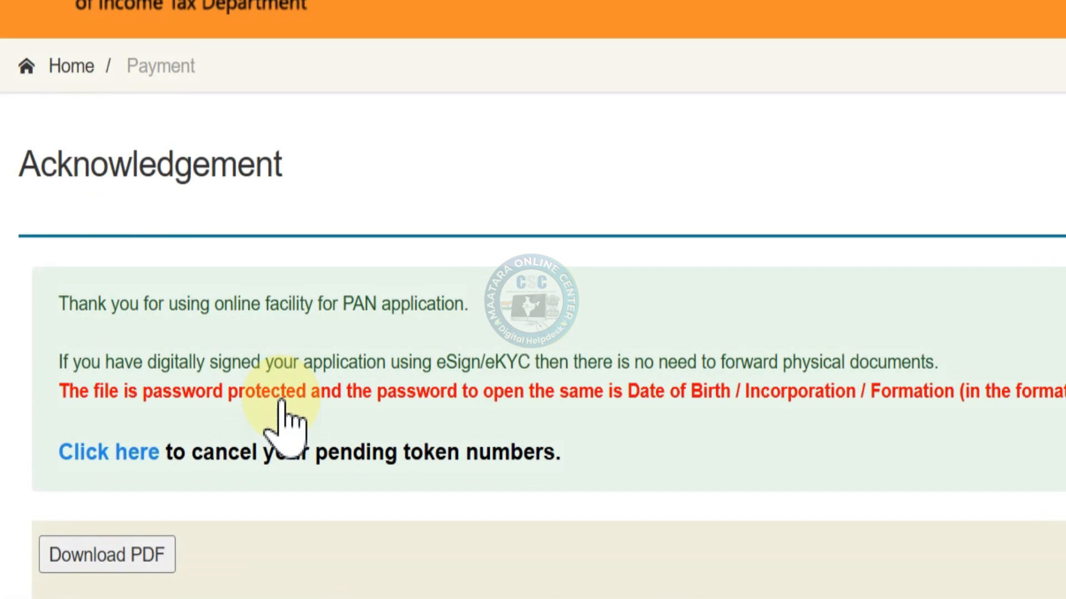
Read the acknowledgement notes on physical documents and the password format, and unlock the acknowledgement PDF with its password
{"action": "scroll", "coordinate": [704, 285], "scroll_direction": "down", "scroll_amount": 2}
{"action": "left_click_drag", "start_coordinate": [623, 262], "coordinate": [950, 280]}
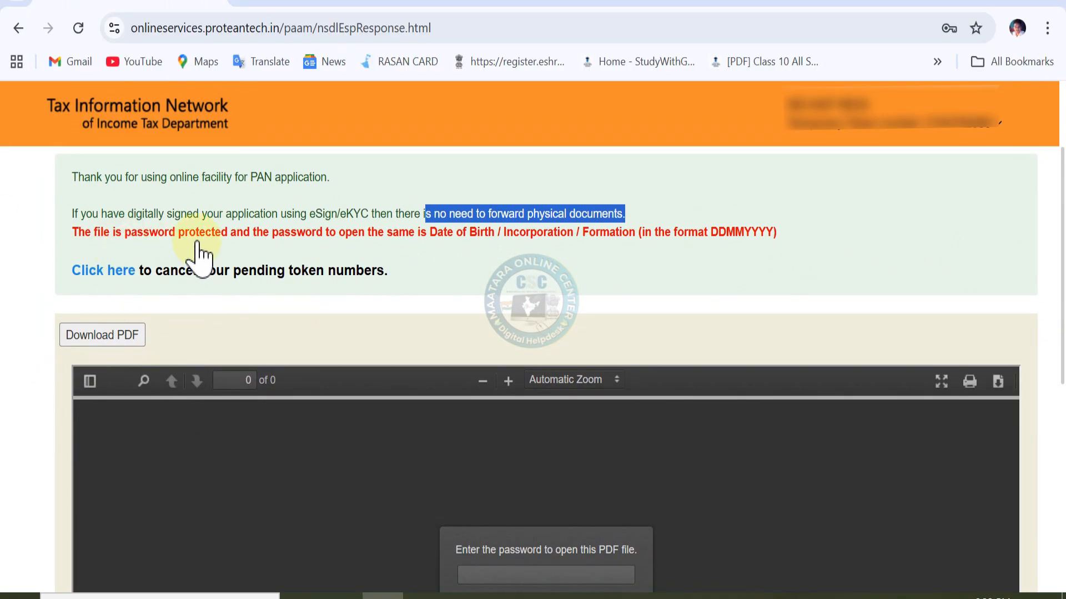
{"action": "left_click_drag", "start_coordinate": [236, 239], "coordinate": [781, 245]}
{"action": "left_click", "coordinate": [630, 255]}
{"action": "left_click_drag", "start_coordinate": [1062, 244], "coordinate": [1062, 336]}
{"action": "left_click", "coordinate": [562, 377]}
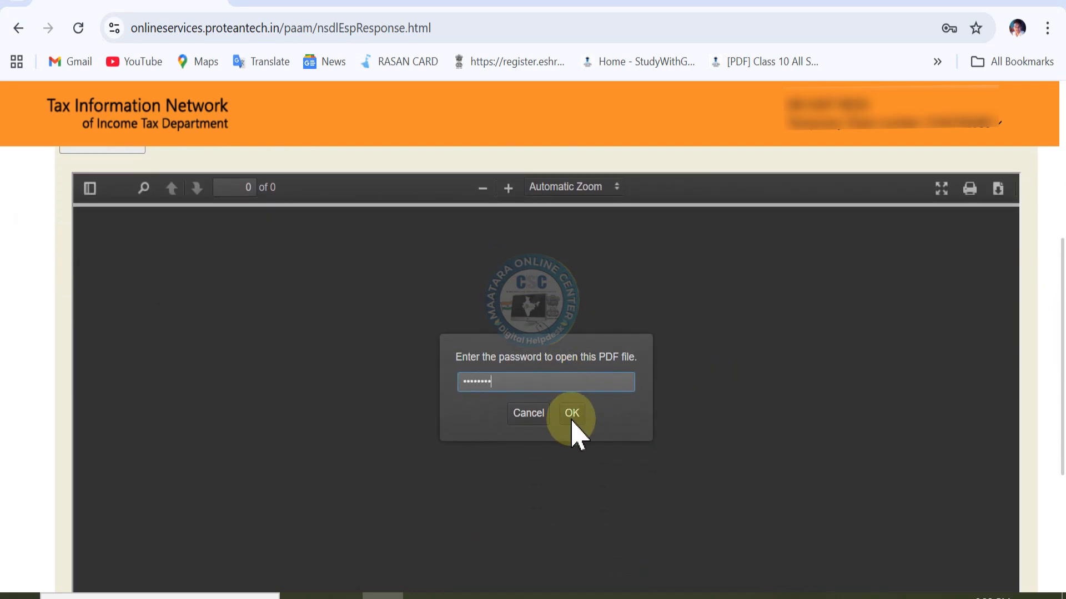
{"action": "left_click", "coordinate": [572, 415]}
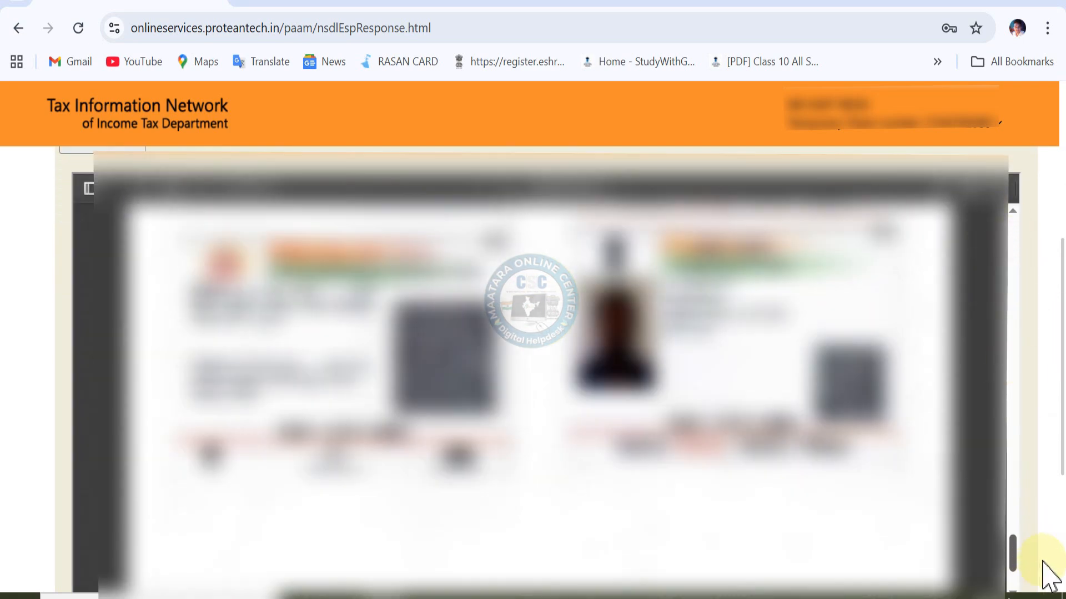
Download the unlocked acknowledgement PDF from the embedded viewer and save it
{"action": "left_click_drag", "start_coordinate": [1042, 561], "coordinate": [1030, 225]}
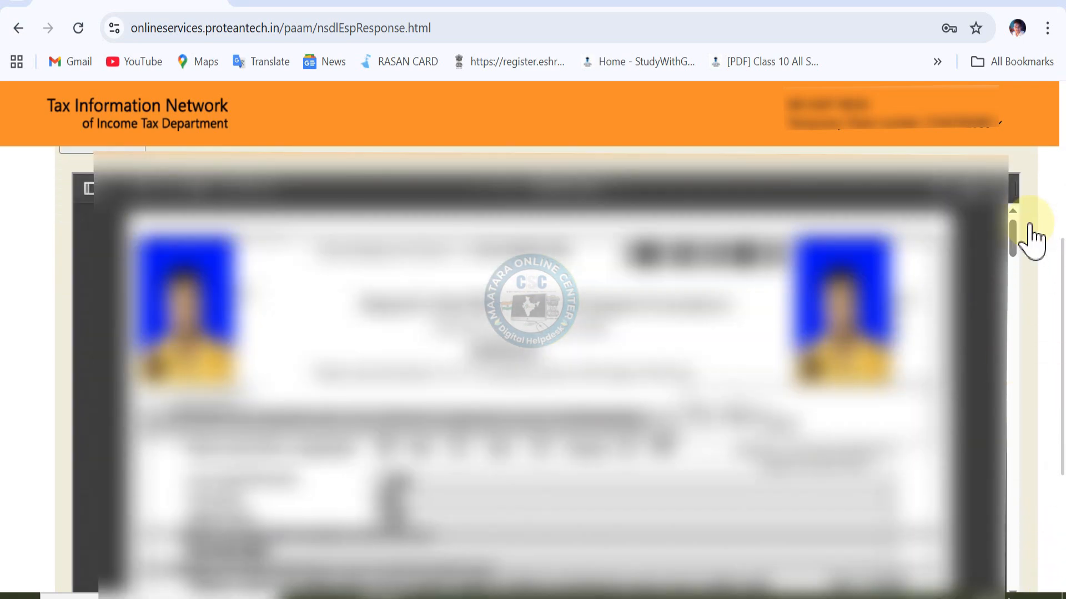
{"action": "left_click", "coordinate": [993, 190]}
{"action": "left_click", "coordinate": [881, 557]}
{"action": "left_click", "coordinate": [816, 83]}
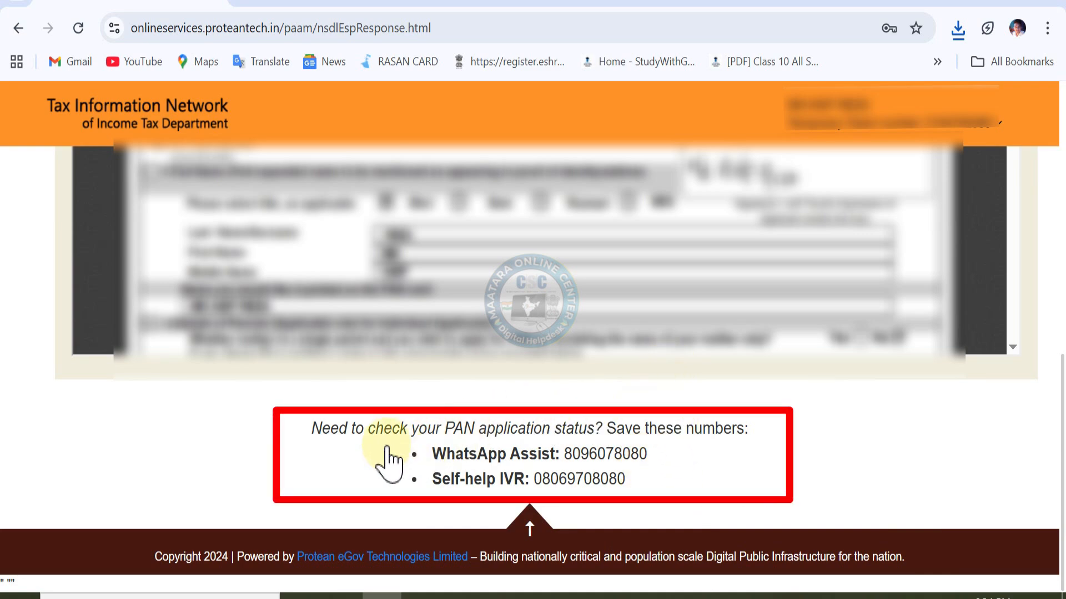
Copy the WhatsApp Assist and Self-help IVR numbers for checking the PAN application status
{"action": "left_click_drag", "start_coordinate": [565, 454], "coordinate": [650, 469]}
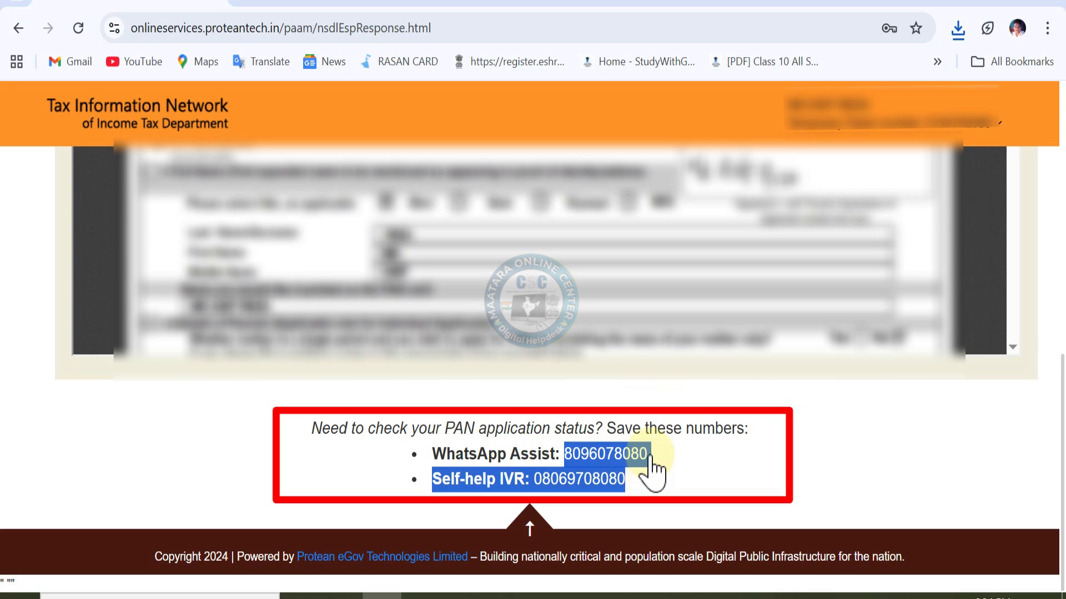
{"action": "right_click", "coordinate": [643, 457]}
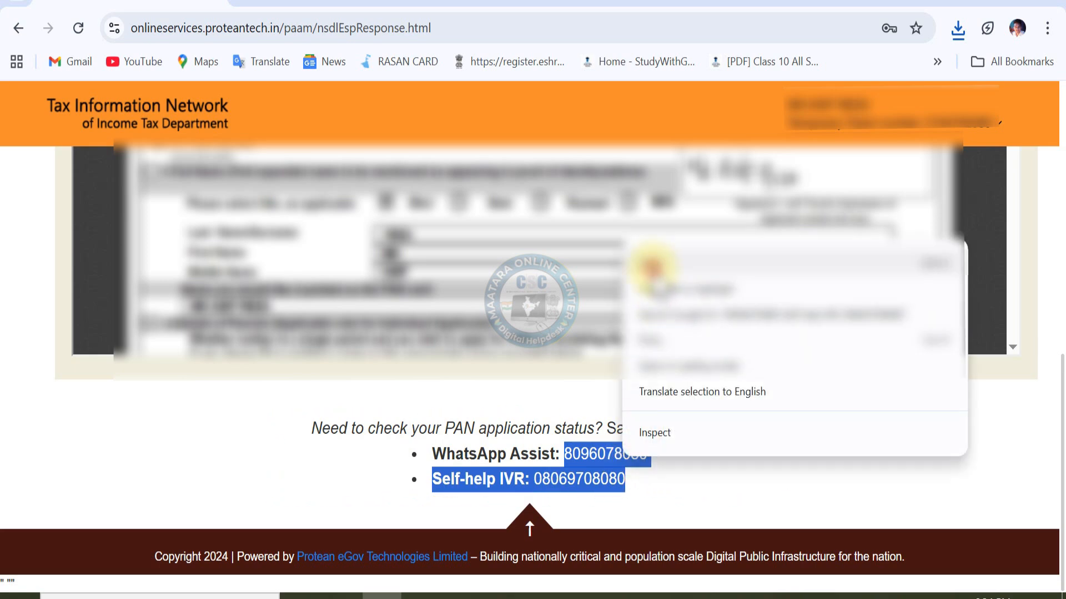
{"action": "left_click", "coordinate": [653, 268]}
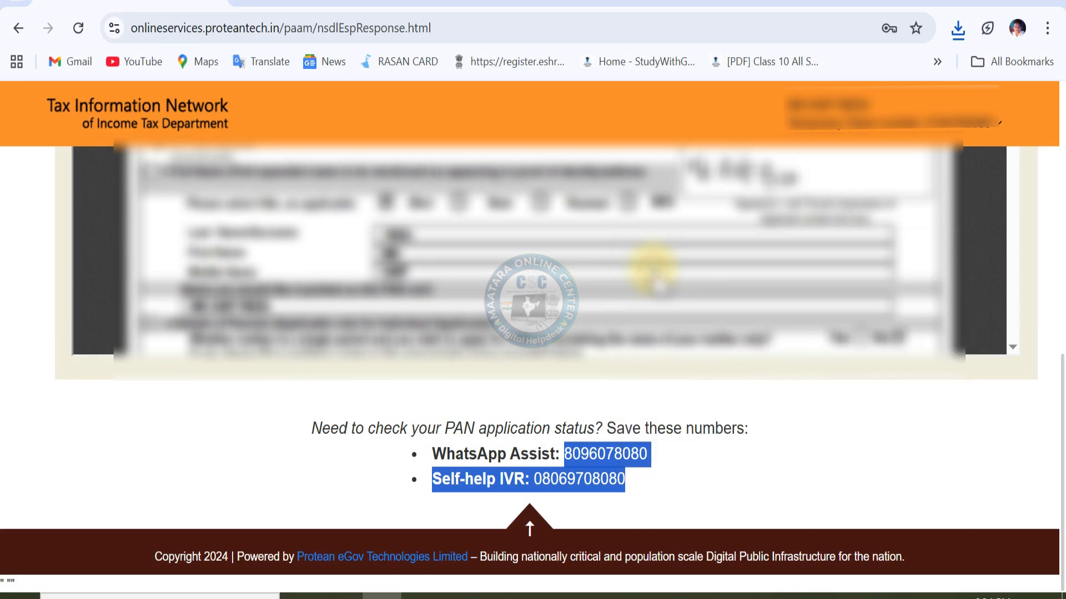